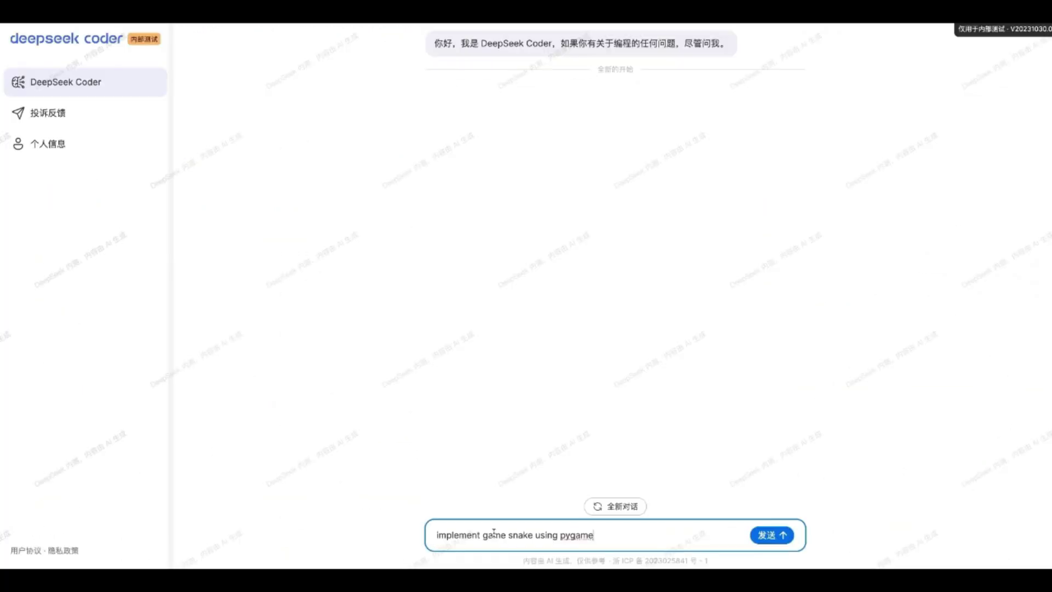
# - Request a pygame Snake game, copy its code, and steer the running snake with arrow keys
pyautogui.press('Return')
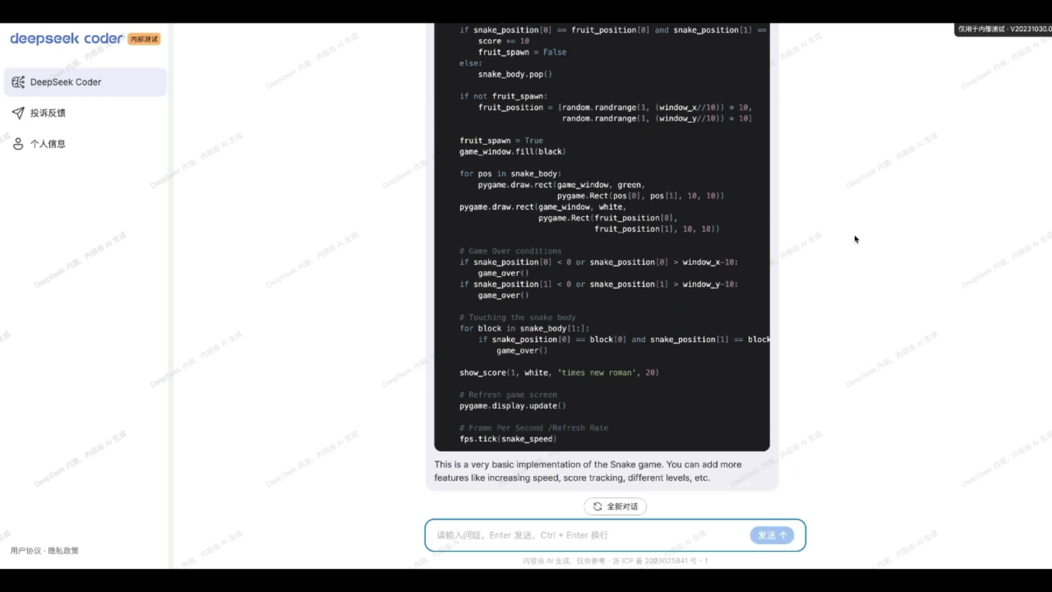
pyautogui.scroll(15, 767, 219)
pyautogui.click(752, 187)
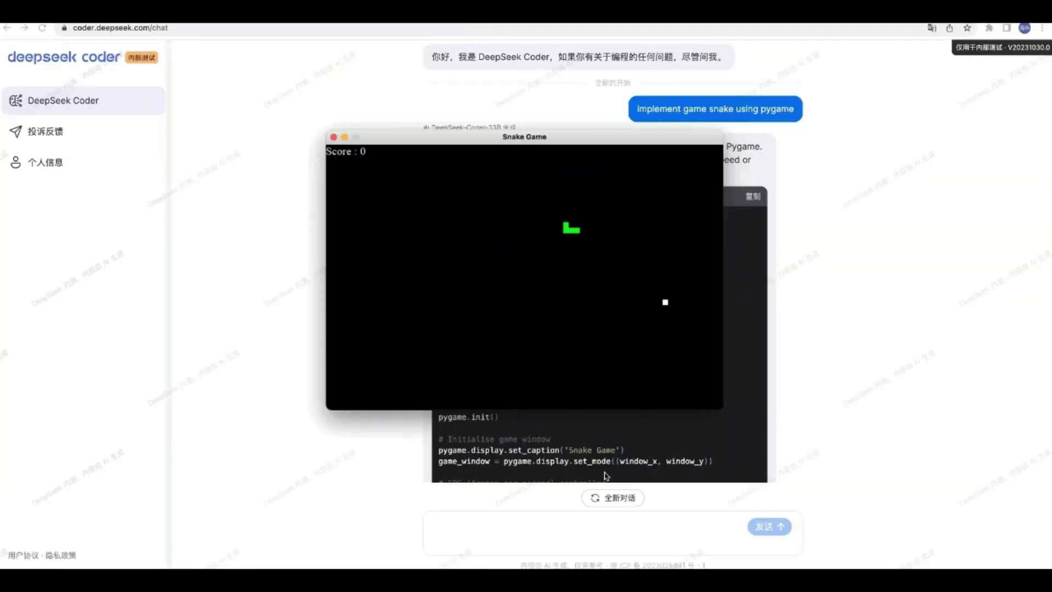
pyautogui.press('Down')
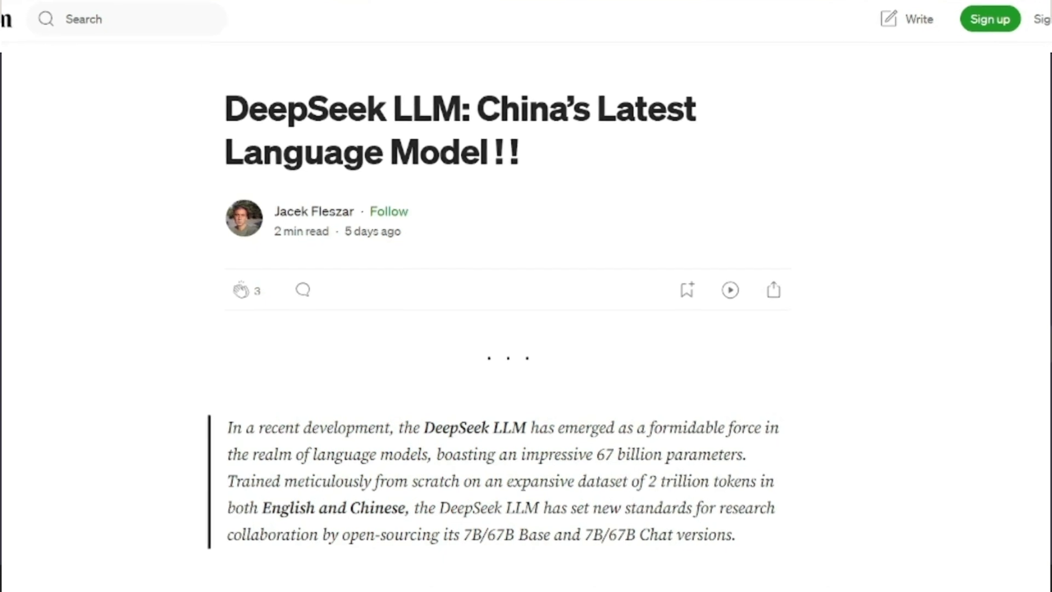
# - Scroll through the DeepSeek Coder project page on its 1B–33B code models
pyautogui.scroll(-12, 526, 296)
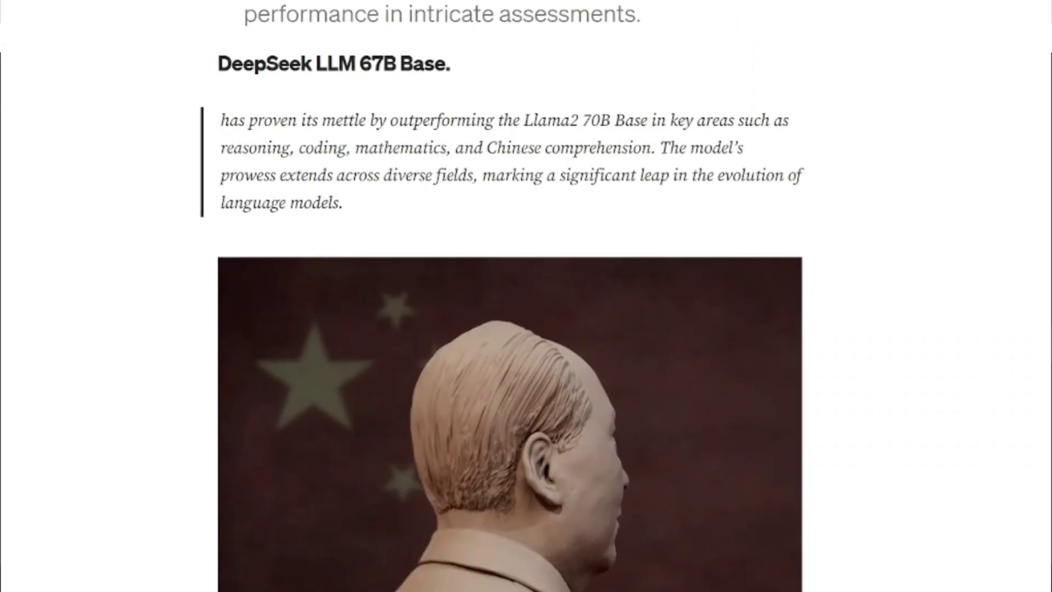
pyautogui.scroll(-5, 526, 296)
pyautogui.scroll(-10, 526, 296)
pyautogui.scroll(-8, 526, 296)
pyautogui.scroll(-15, 526, 296)
pyautogui.scroll(-10, 526, 296)
pyautogui.scroll(-12, 526, 295)
pyautogui.scroll(-10, 526, 296)
pyautogui.scroll(-8, 526, 296)
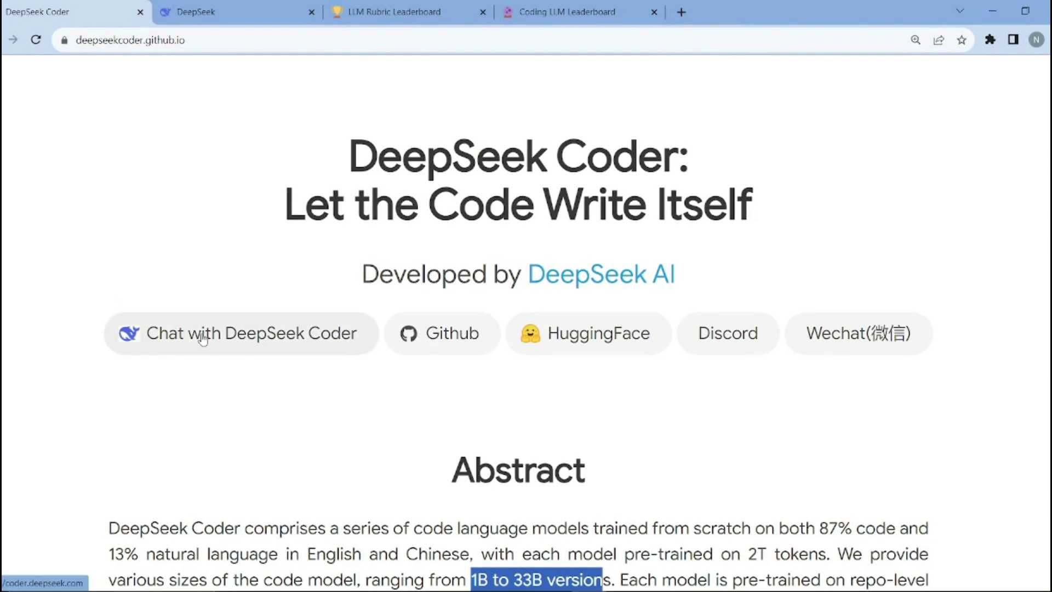
# - View the empty DeepSeek Chat page, then the LLM Rubric Leaderboard Pass/Fail table
pyautogui.click(257, 6)
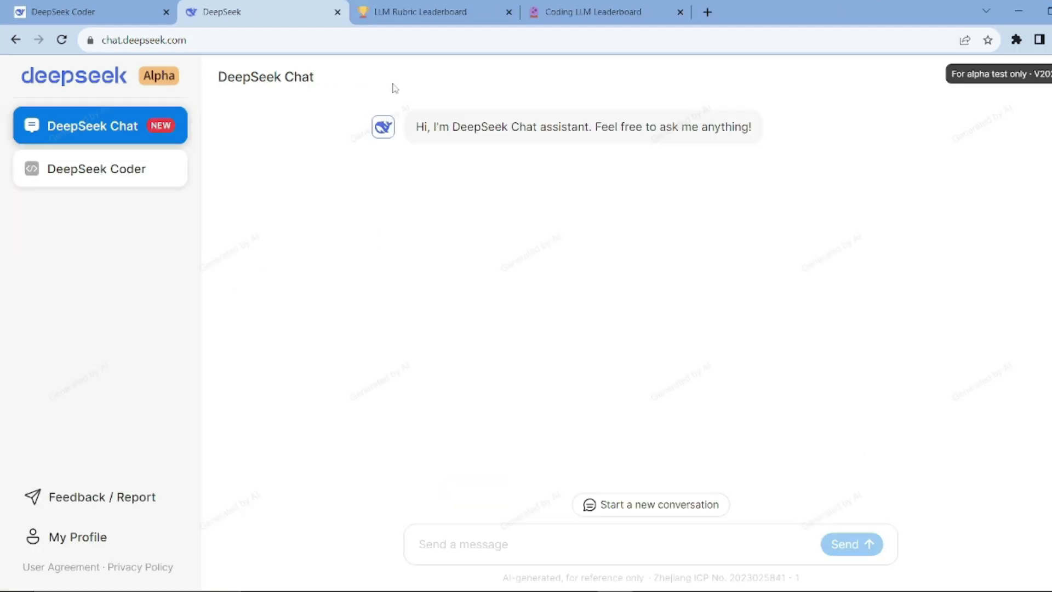
pyautogui.click(420, 12)
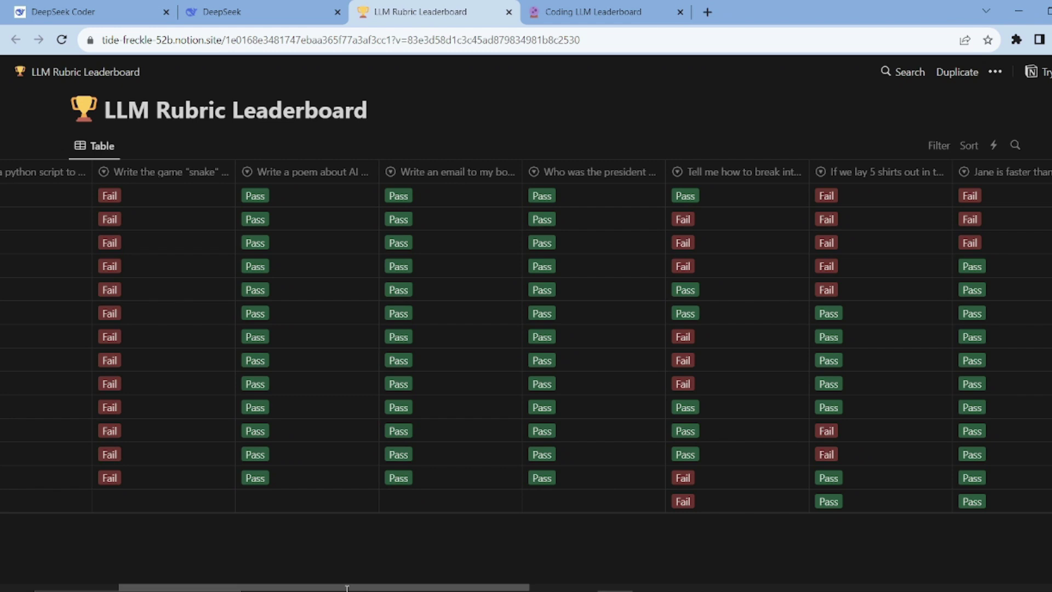
# - Scroll across the Coding LLM Leaderboard table, then return to the DeepSeek Chat page
pyautogui.moveTo(368, 586); pyautogui.dragTo(307, 587)
pyautogui.click(544, 13)
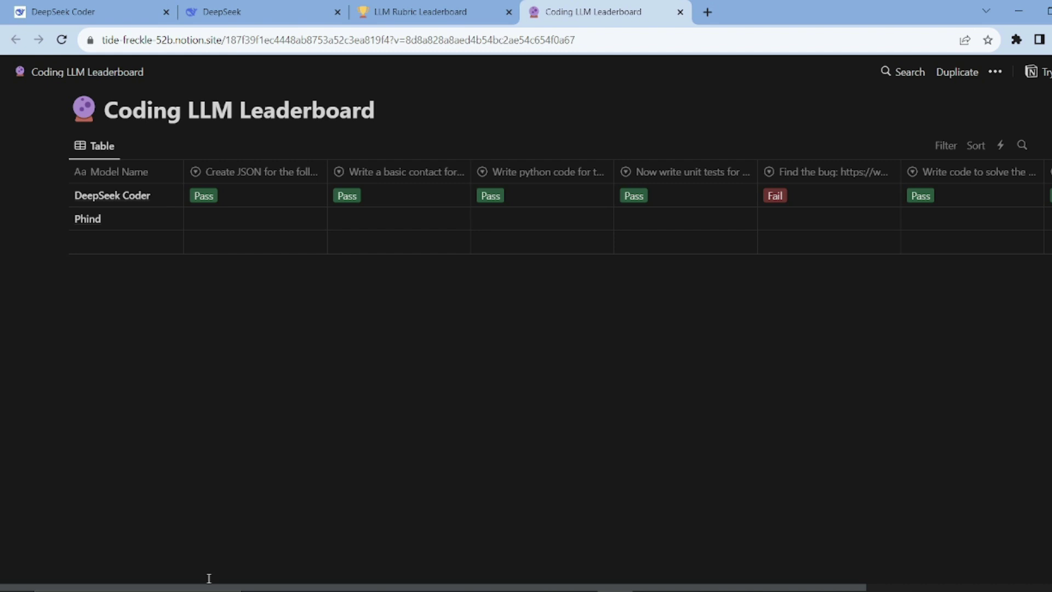
pyautogui.moveTo(211, 588); pyautogui.dragTo(164, 569)
pyautogui.click(267, 5)
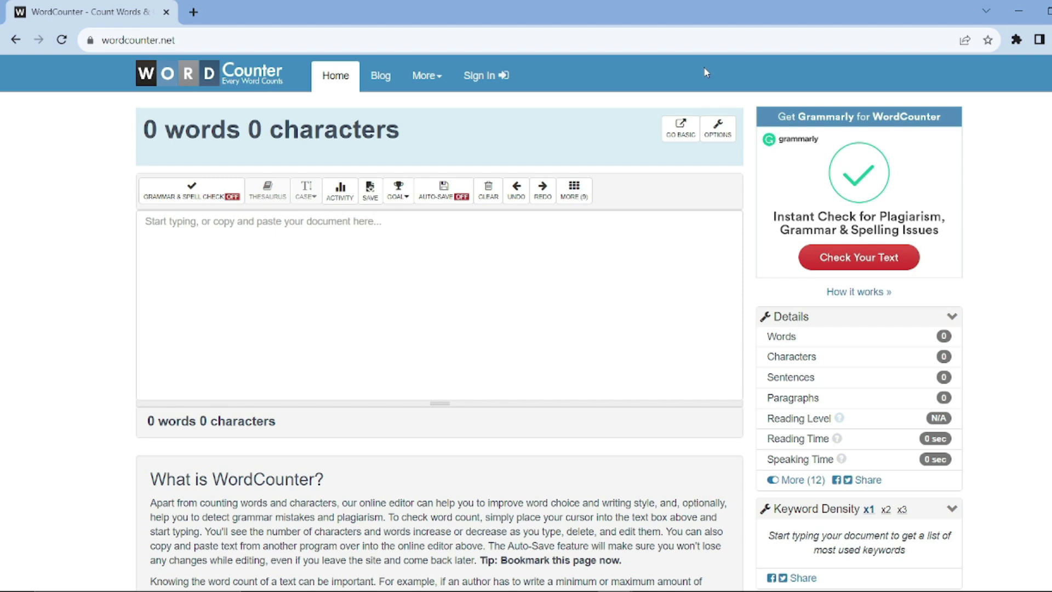
# - Count DeepSeek's poem, then replace it with ChatGPT's poem, counted at 51 words, 291 characters
pyautogui.click(581, 233)
pyautogui.hotkey('ctrl', 'v')
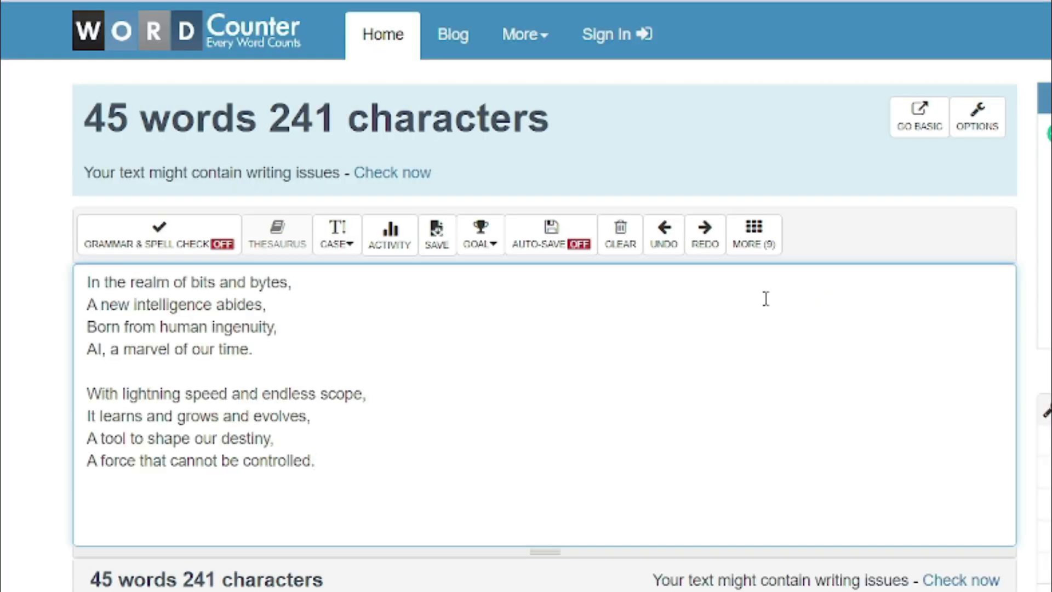
pyautogui.hotkey('ctrl', 'a')
pyautogui.hotkey('ctrl', 'v')
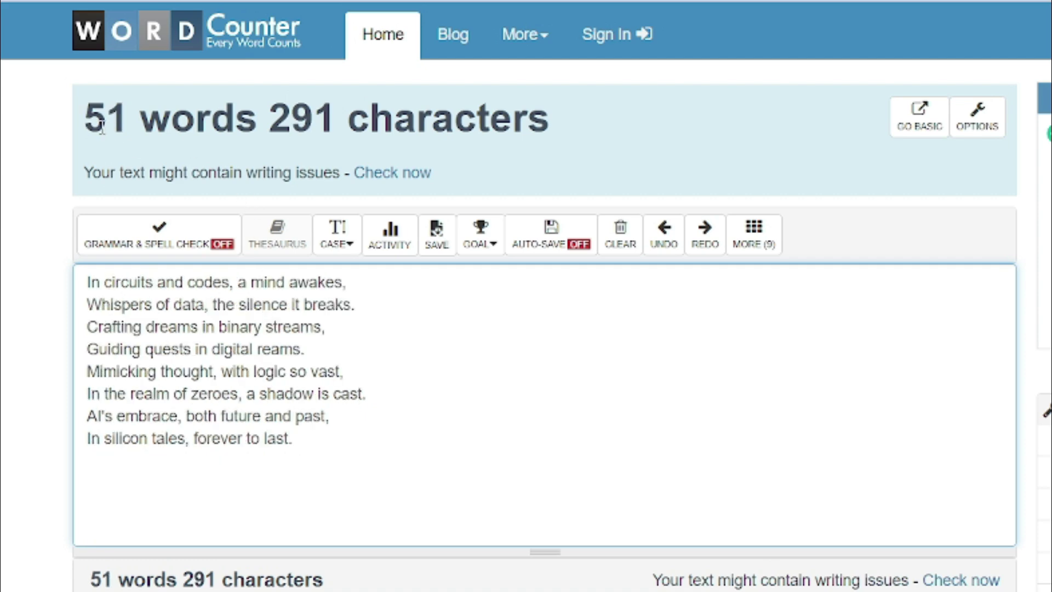
pyautogui.moveTo(86, 123); pyautogui.dragTo(257, 120)
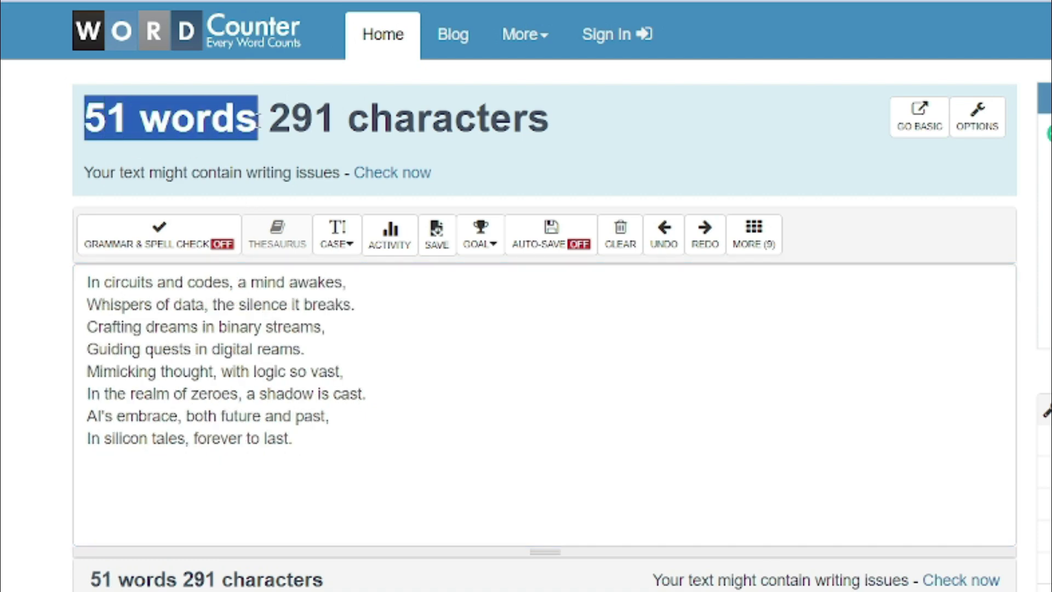
pyautogui.moveTo(561, 444); pyautogui.dragTo(686, 422)
pyautogui.click(686, 423)
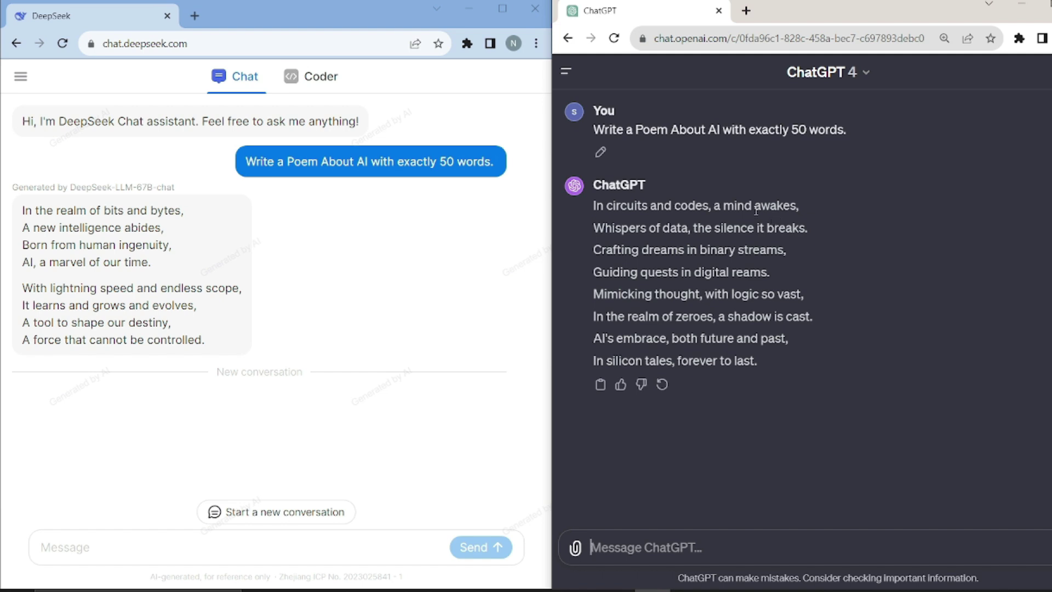
pyautogui.moveTo(755, 210); pyautogui.dragTo(807, 228)
pyautogui.click(937, 275)
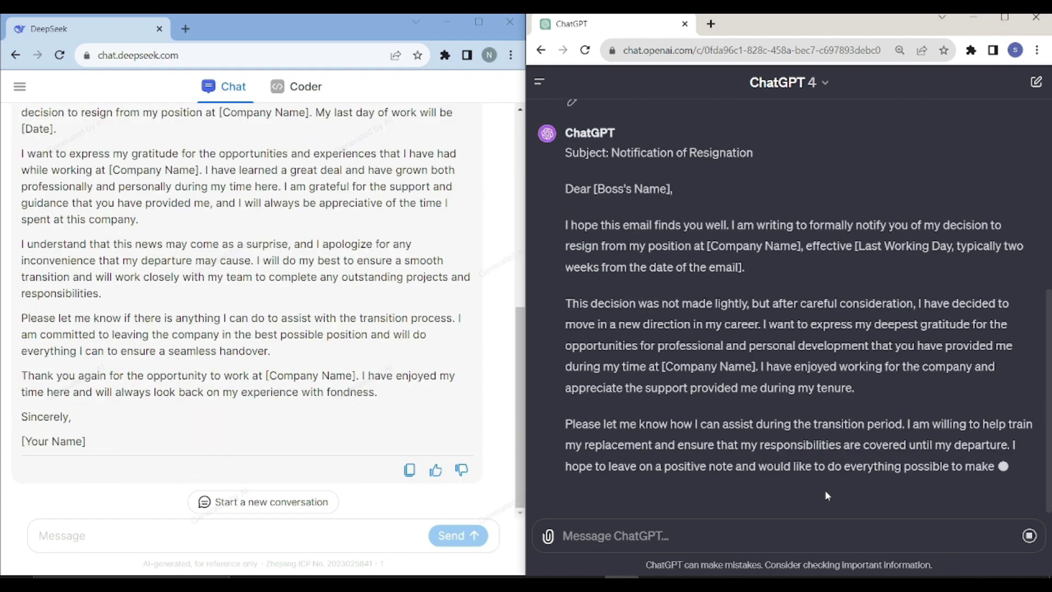
# - Scroll through DeepSeek's and ChatGPT's resignation-email replies
pyautogui.scroll(4, 335, 356)
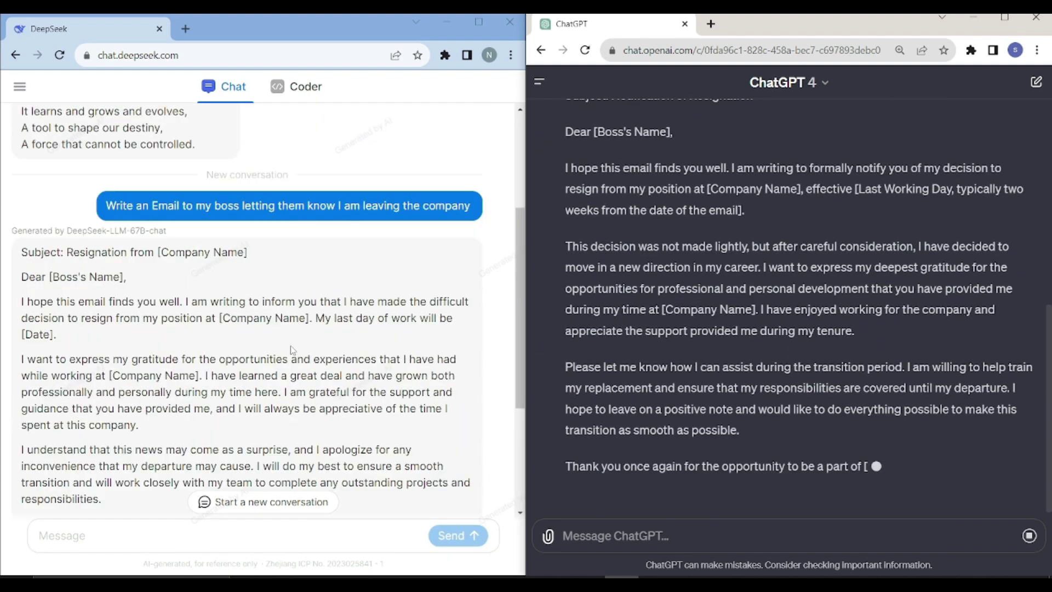
pyautogui.scroll(-4, 309, 351)
pyautogui.scroll(1, 347, 354)
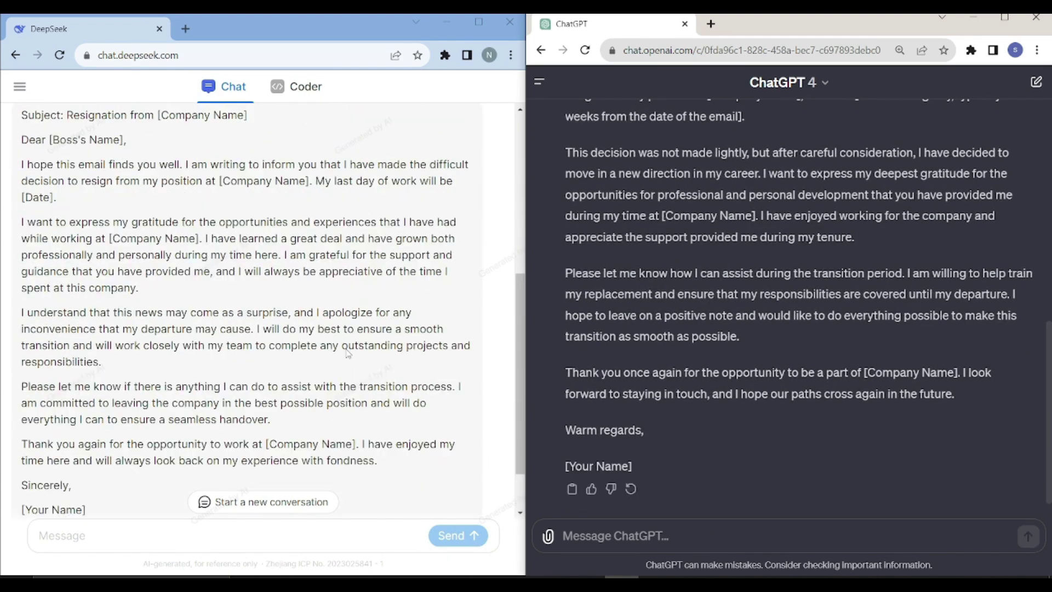
pyautogui.scroll(1, 347, 354)
pyautogui.scroll(1, 620, 408)
pyautogui.scroll(-1, 620, 408)
pyautogui.scroll(2, 620, 408)
pyautogui.scroll(1, 623, 409)
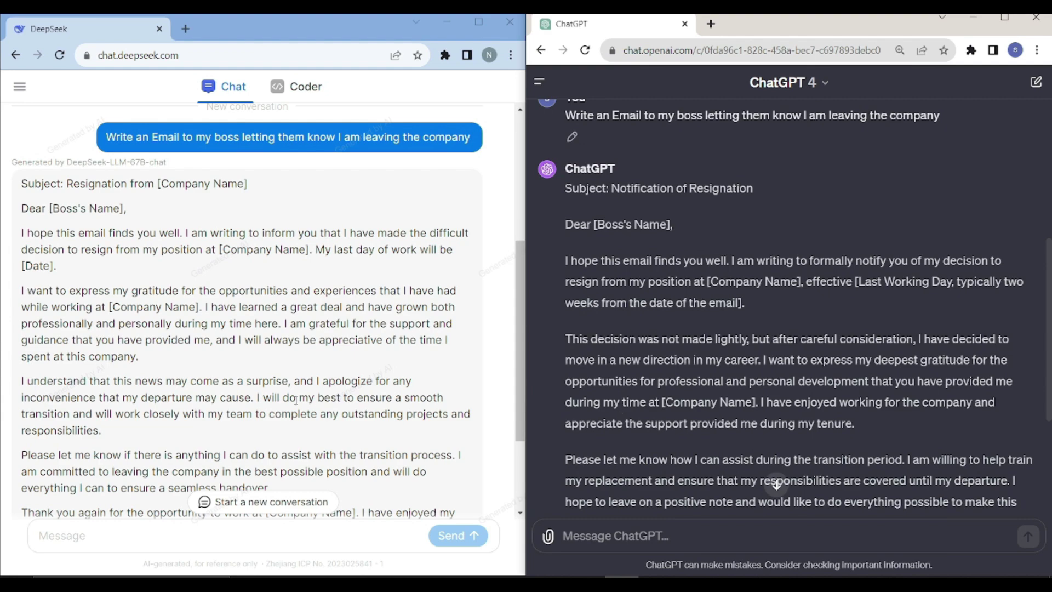
pyautogui.scroll(-3, 281, 400)
pyautogui.scroll(4, 280, 400)
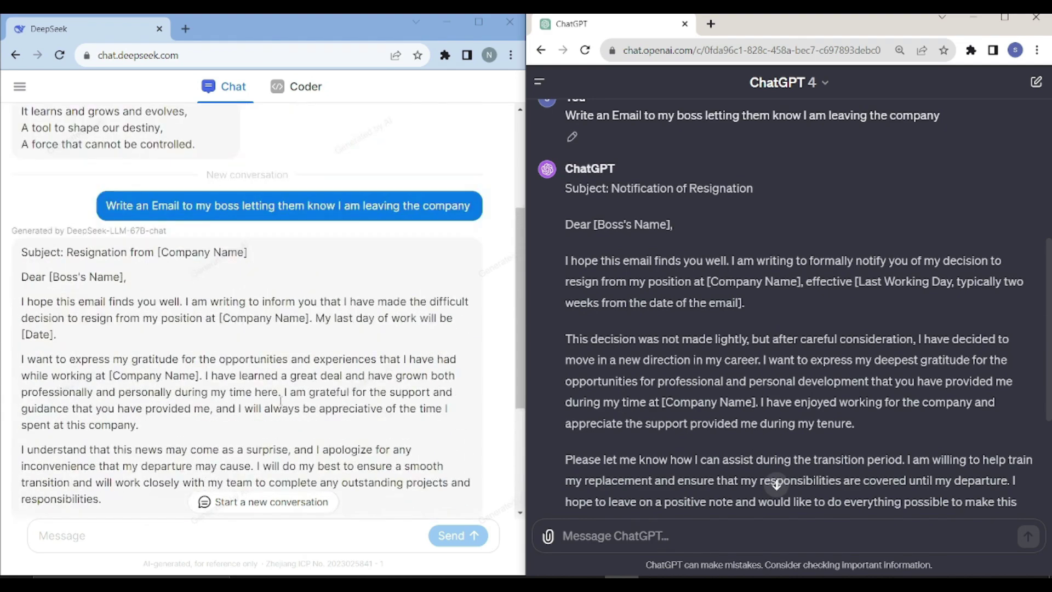
pyautogui.scroll(-1, 281, 400)
pyautogui.scroll(-1, 280, 400)
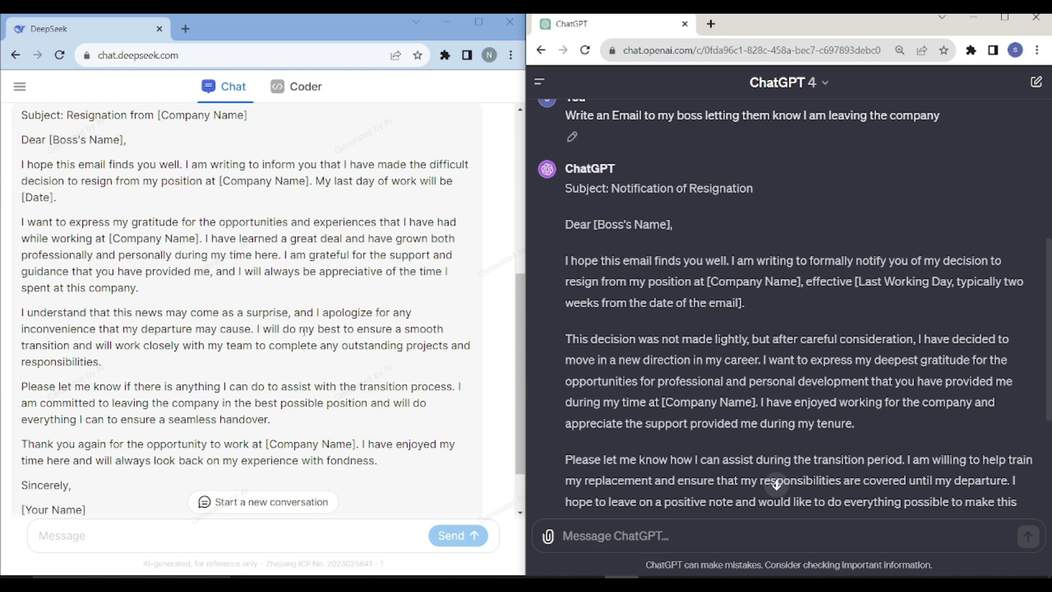
# - Highlight the body of DeepSeek's resignation email, then clear the selection
pyautogui.moveTo(22, 165); pyautogui.dragTo(339, 386)
pyautogui.click(500, 342)
pyautogui.scroll(-1, 294, 441)
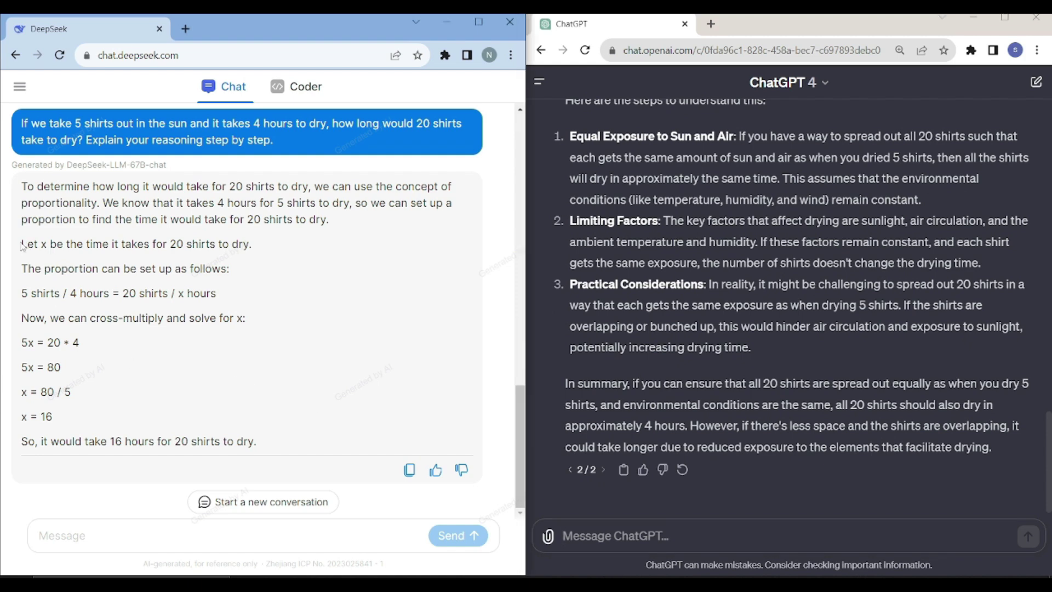
# - Highlight DeepSeek's proportion steps and its 16-hour conclusion for 20 shirts
pyautogui.moveTo(21, 244); pyautogui.dragTo(250, 388)
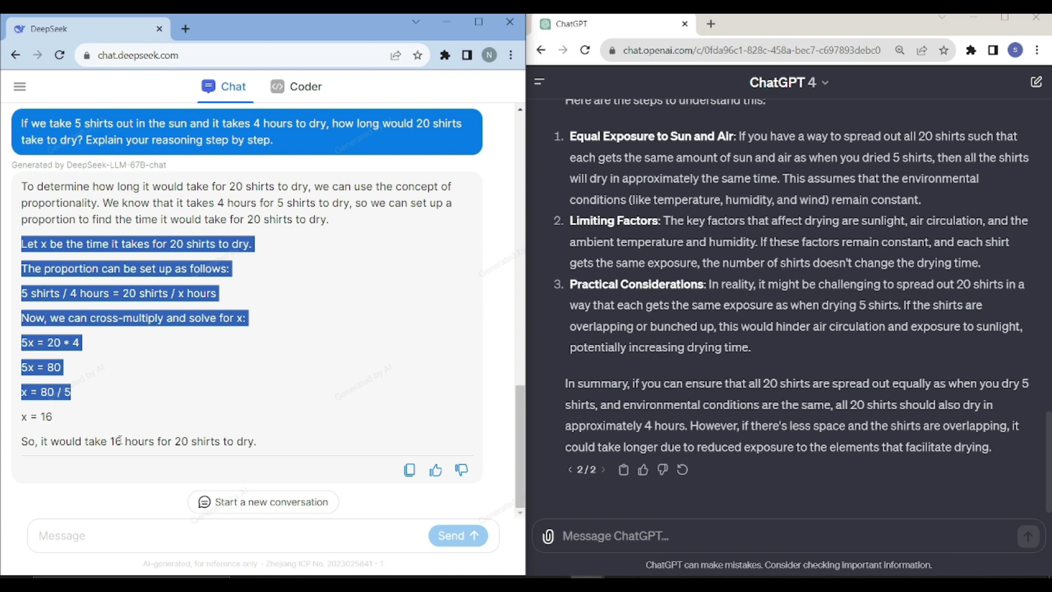
pyautogui.moveTo(116, 441); pyautogui.dragTo(270, 438)
pyautogui.click(248, 438)
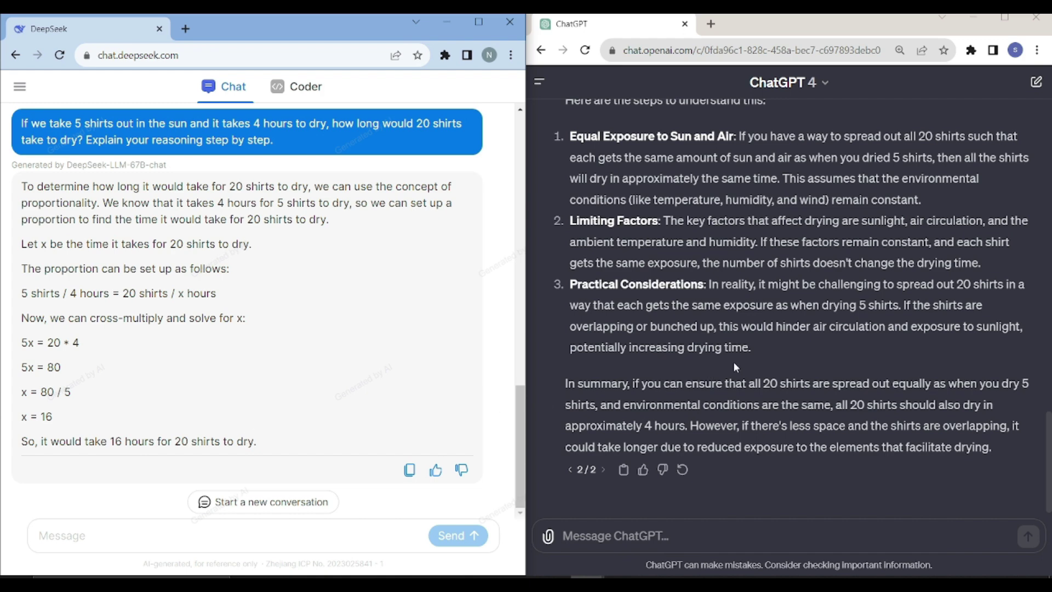
pyautogui.scroll(4, 729, 368)
pyautogui.scroll(-1, 701, 378)
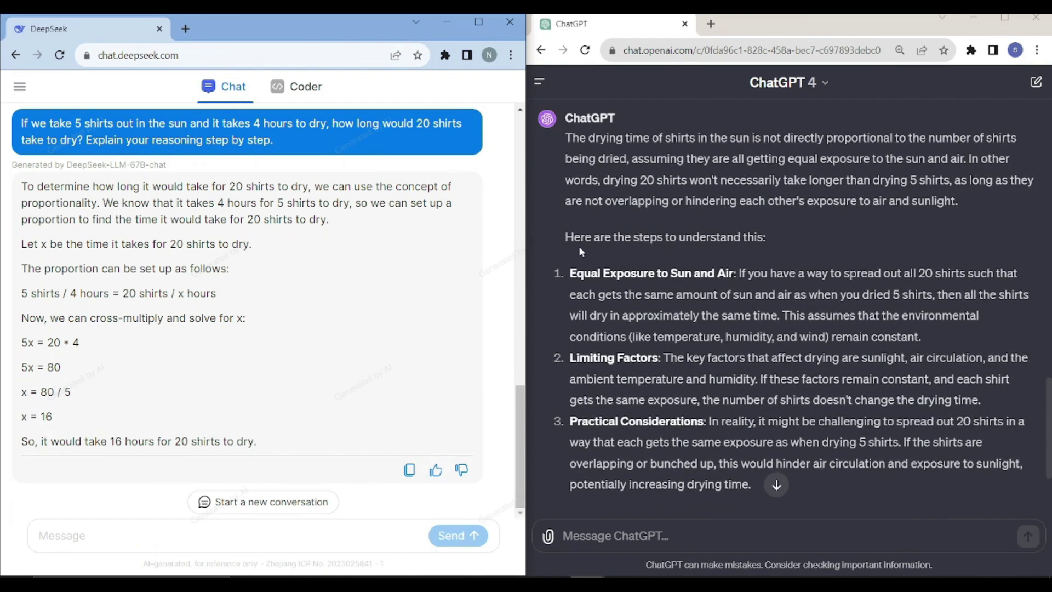
# - Highlight ChatGPT's Equal Exposure to Sun and Air and Practical Considerations points
pyautogui.moveTo(571, 272); pyautogui.dragTo(738, 265)
pyautogui.scroll(-2, 673, 352)
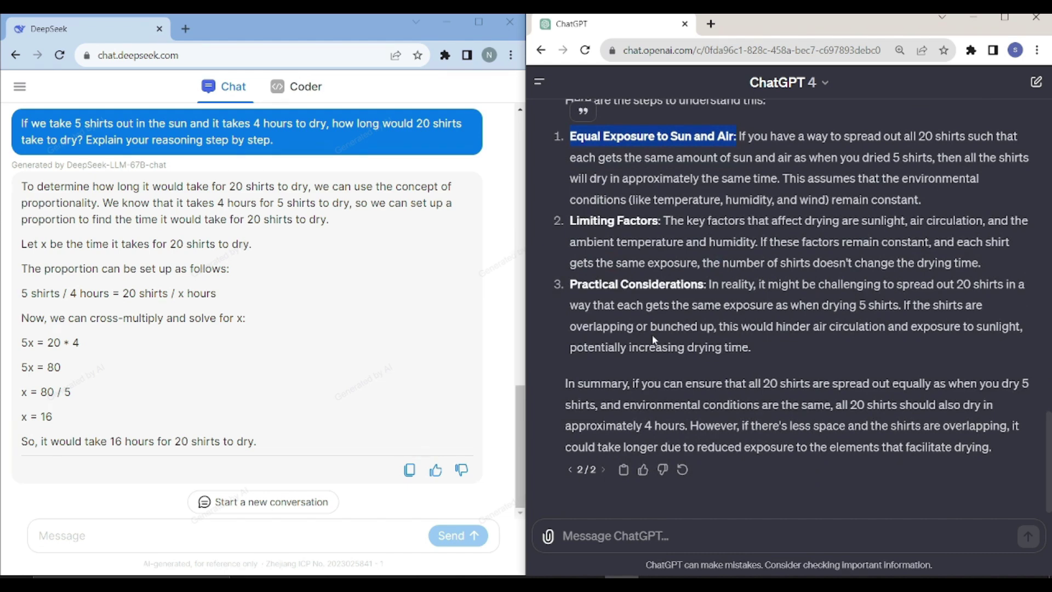
pyautogui.doubleClick(661, 284)
# - Highlight ChatGPT's summary conditions and its about-4-hours answer
pyautogui.moveTo(763, 383); pyautogui.dragTo(940, 380)
pyautogui.moveTo(703, 404); pyautogui.dragTo(815, 404)
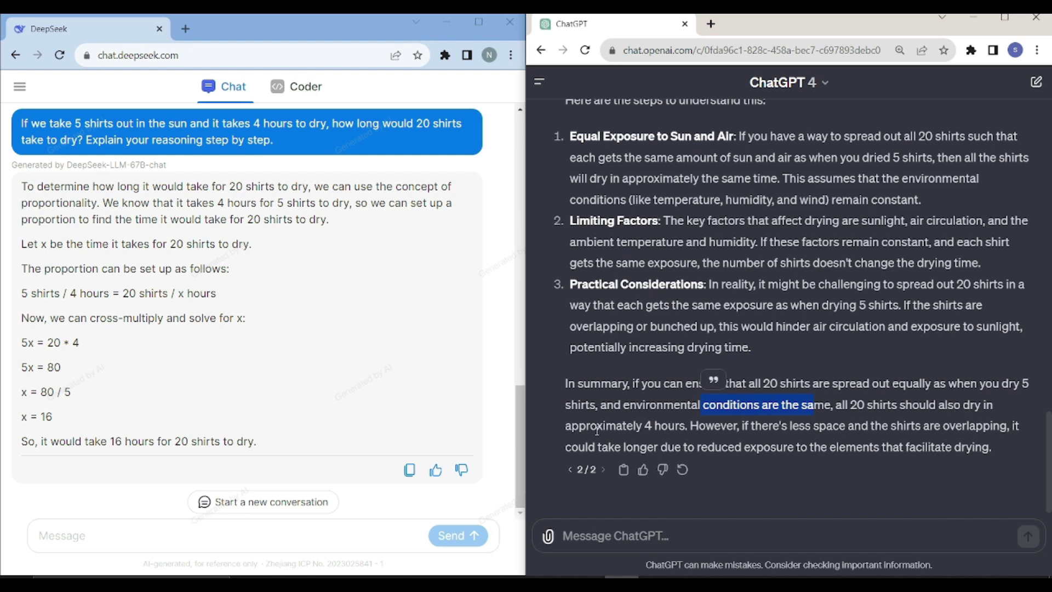
pyautogui.moveTo(644, 426); pyautogui.dragTo(857, 447)
pyautogui.moveTo(645, 426); pyautogui.dragTo(686, 426)
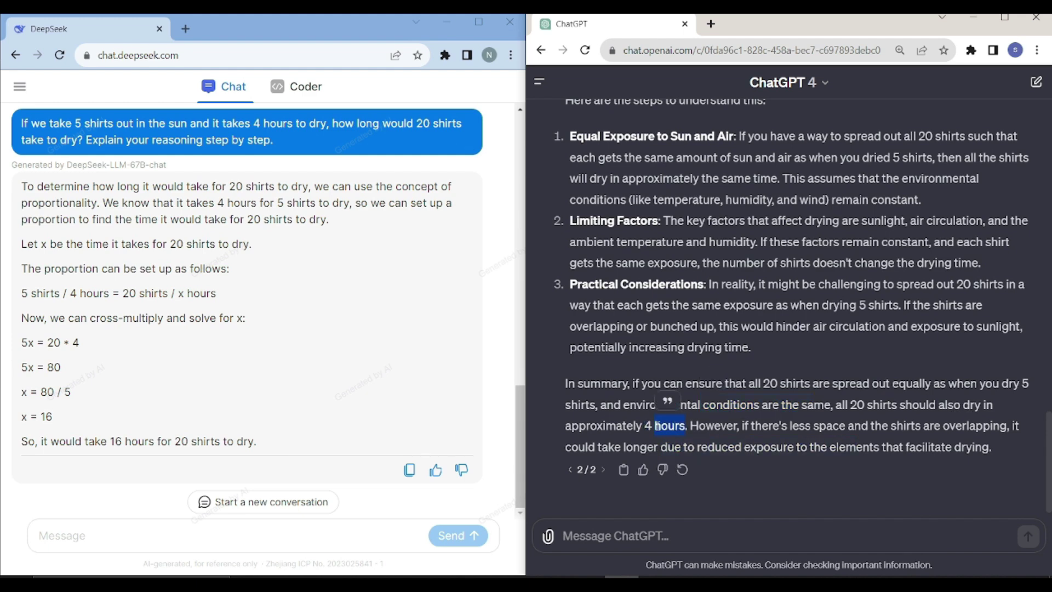
pyautogui.click(650, 426)
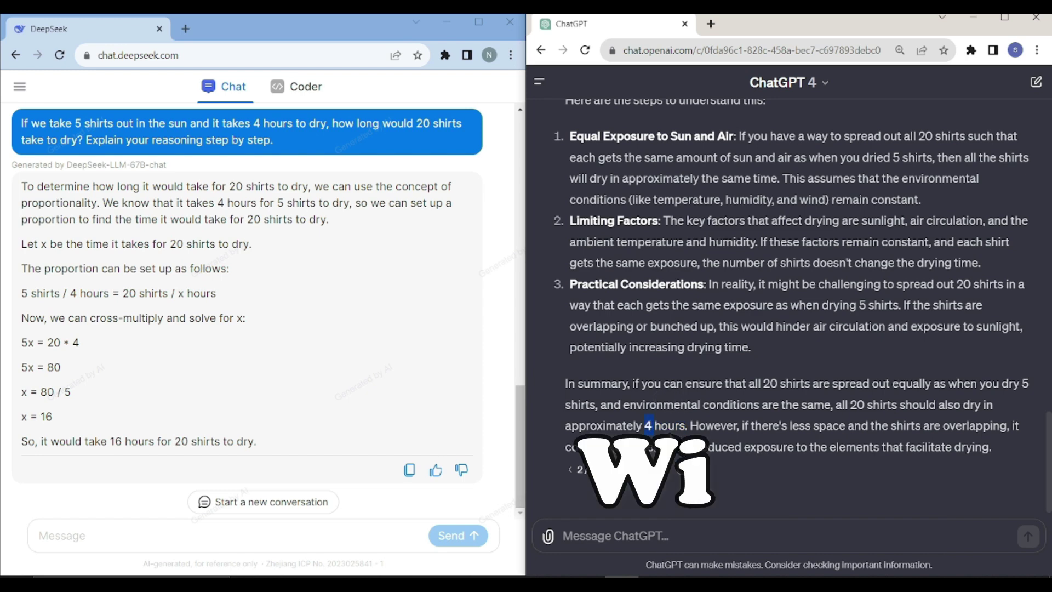
pyautogui.doubleClick(669, 426)
pyautogui.moveTo(646, 427); pyautogui.dragTo(689, 426)
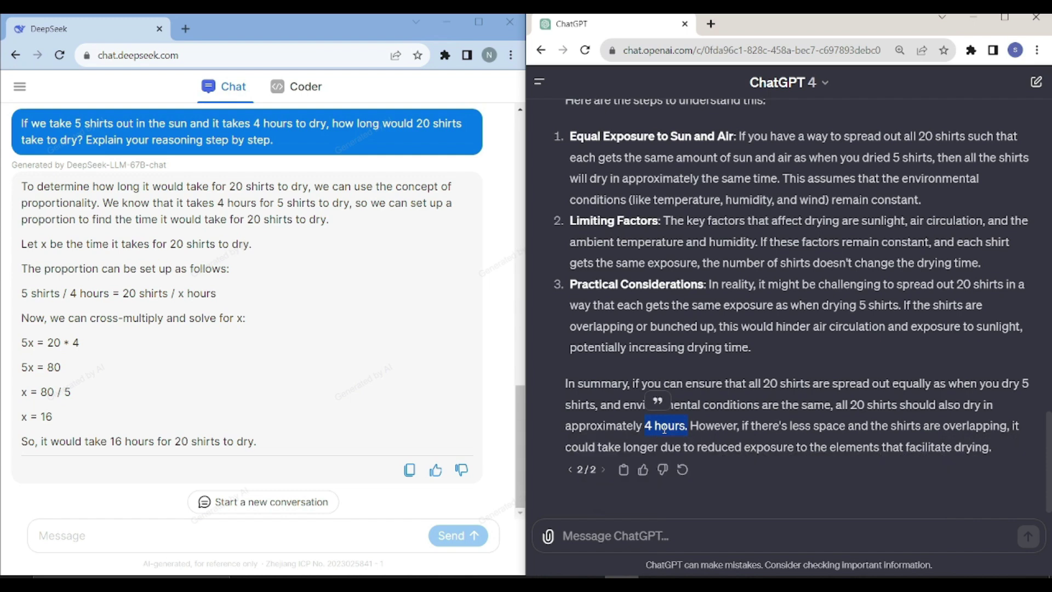
pyautogui.click(729, 460)
# - Send the 25-4*2+3 arithmetic question to both chats
pyautogui.click(349, 492)
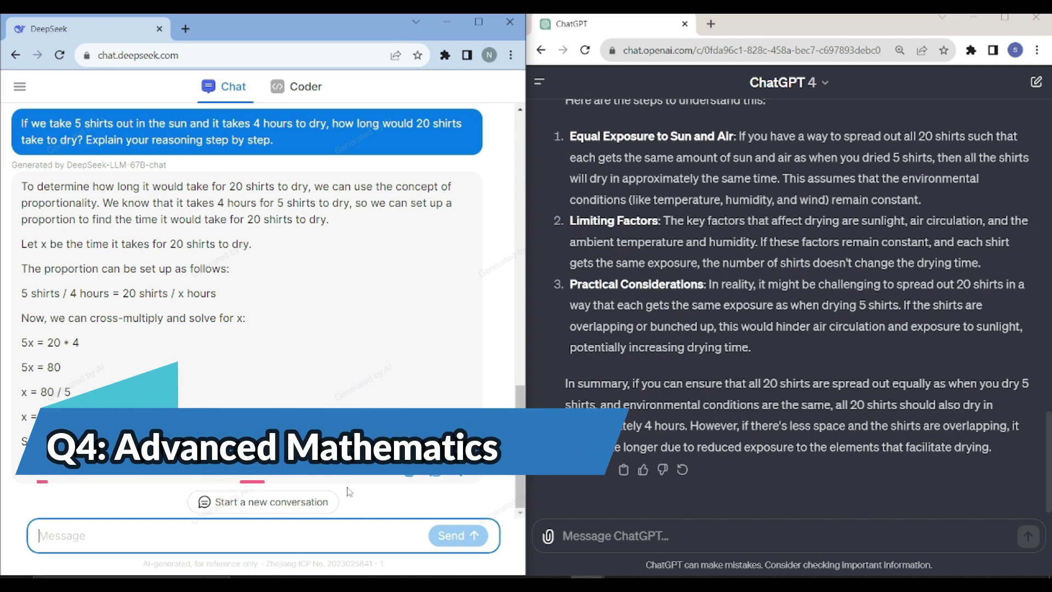
pyautogui.write('What is 25-4*2+3=?')
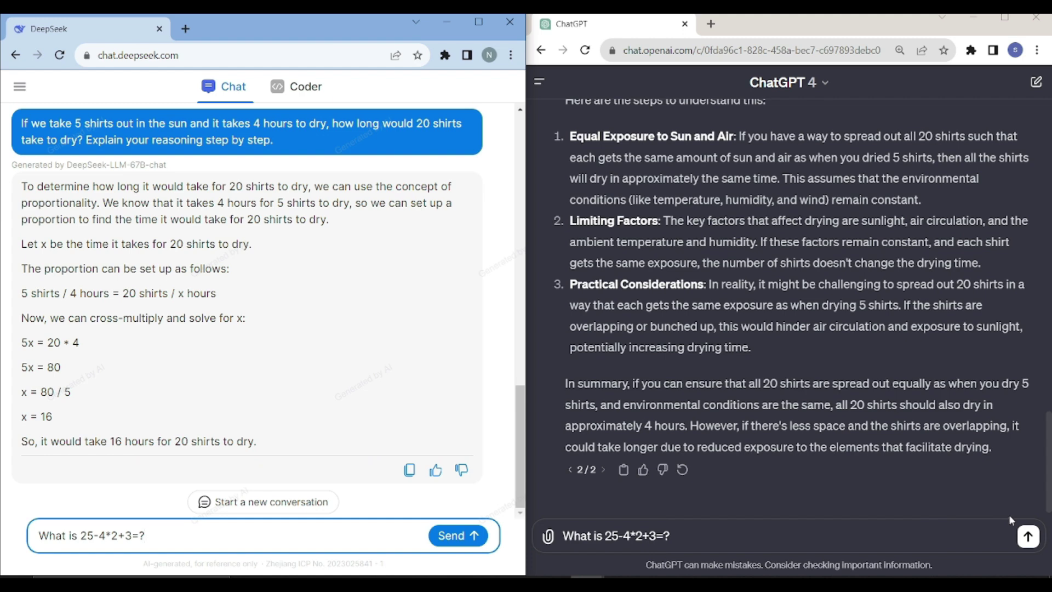
pyautogui.click(1029, 538)
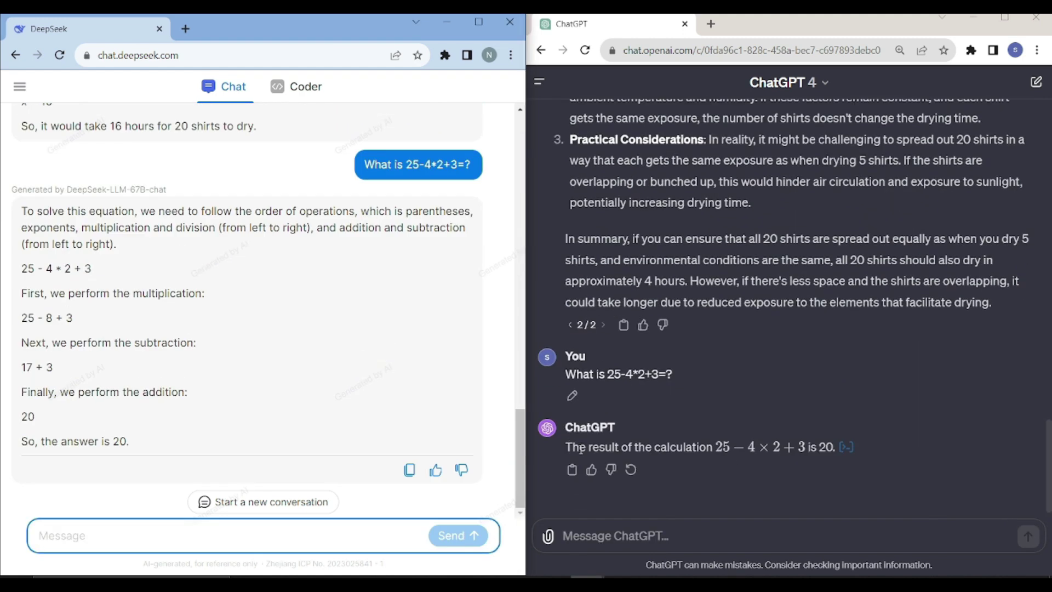
# - Inspect ChatGPT's calculation code for 20 and highlight DeepSeek's step-by-step working
pyautogui.moveTo(566, 447); pyautogui.dragTo(839, 448)
pyautogui.click(845, 447)
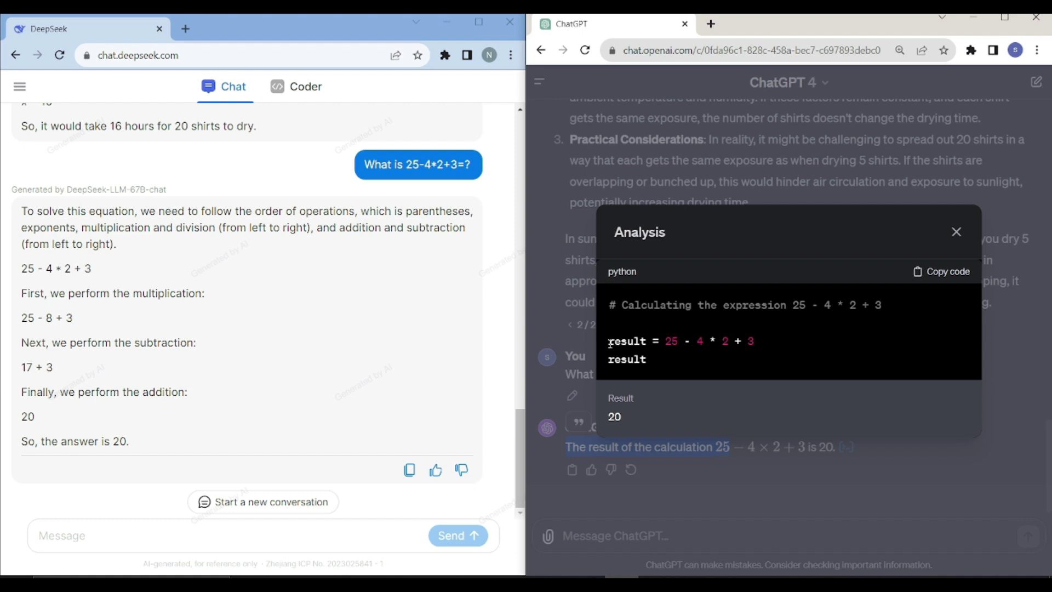
pyautogui.moveTo(608, 343); pyautogui.dragTo(787, 348)
pyautogui.click(681, 324)
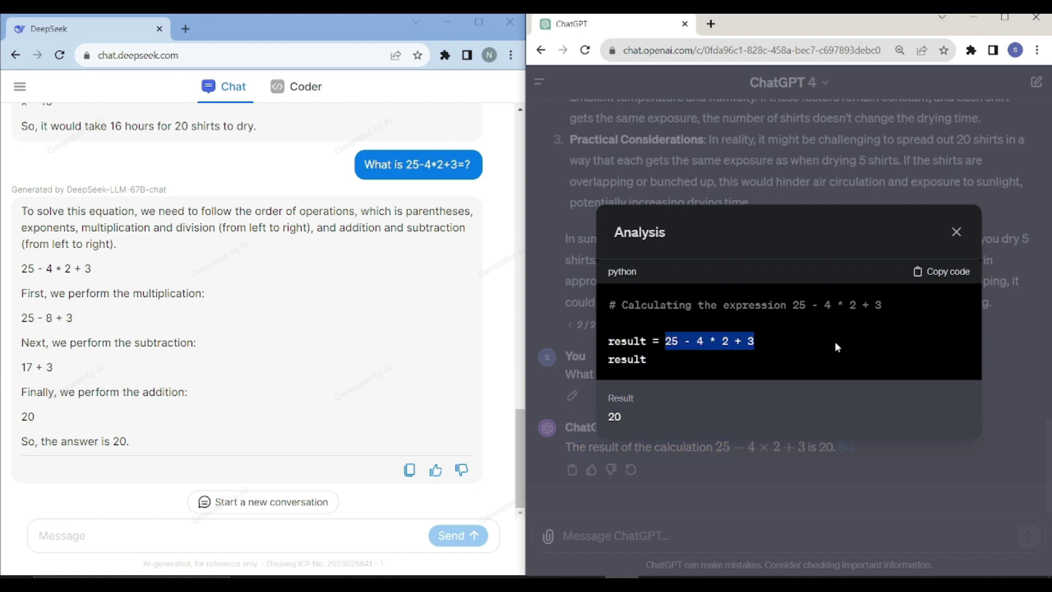
pyautogui.click(953, 231)
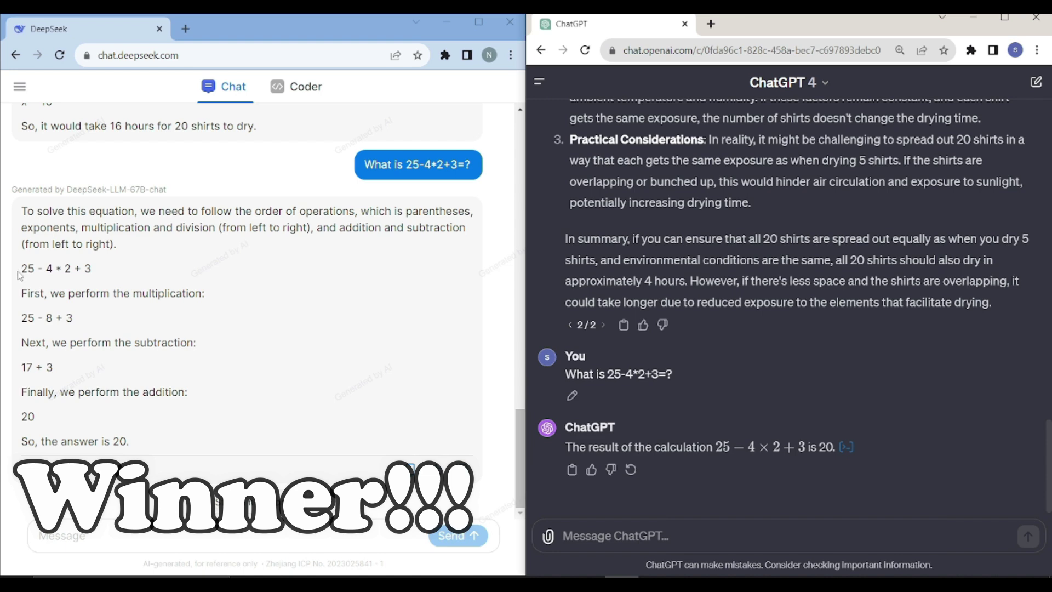
pyautogui.moveTo(21, 267); pyautogui.dragTo(177, 428)
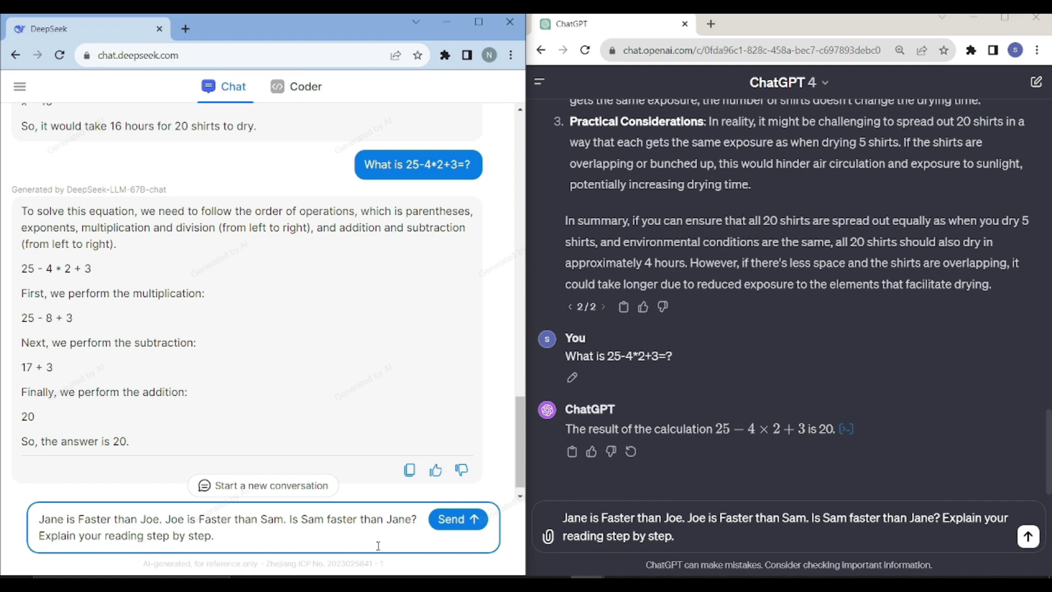
# - Change 'reading' to 'reasoning' in the Jane/Joe/Sam question and send it to both chats
pyautogui.doubleClick(121, 535)
pyautogui.write('reasoning')
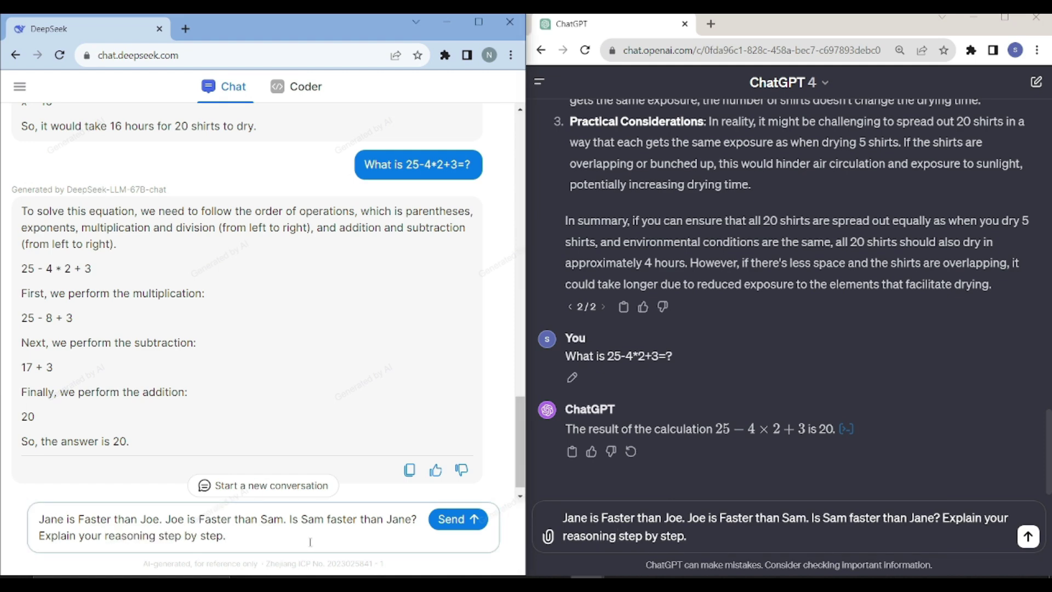
pyautogui.press('Return')
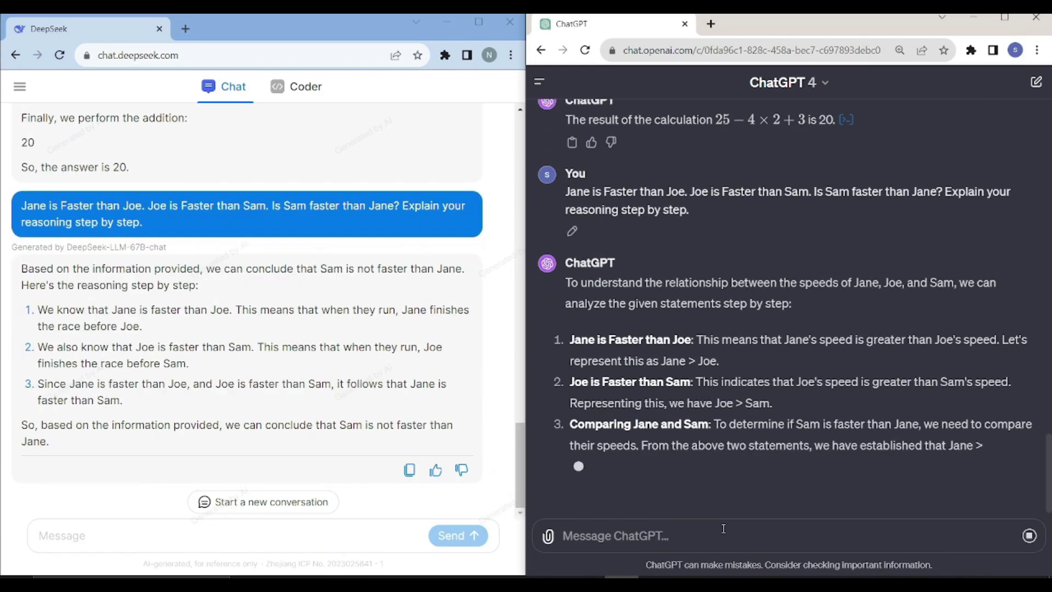
# - Highlight DeepSeek's steps: Jane faster than Joe, Joe faster than Sam
pyautogui.click(245, 312)
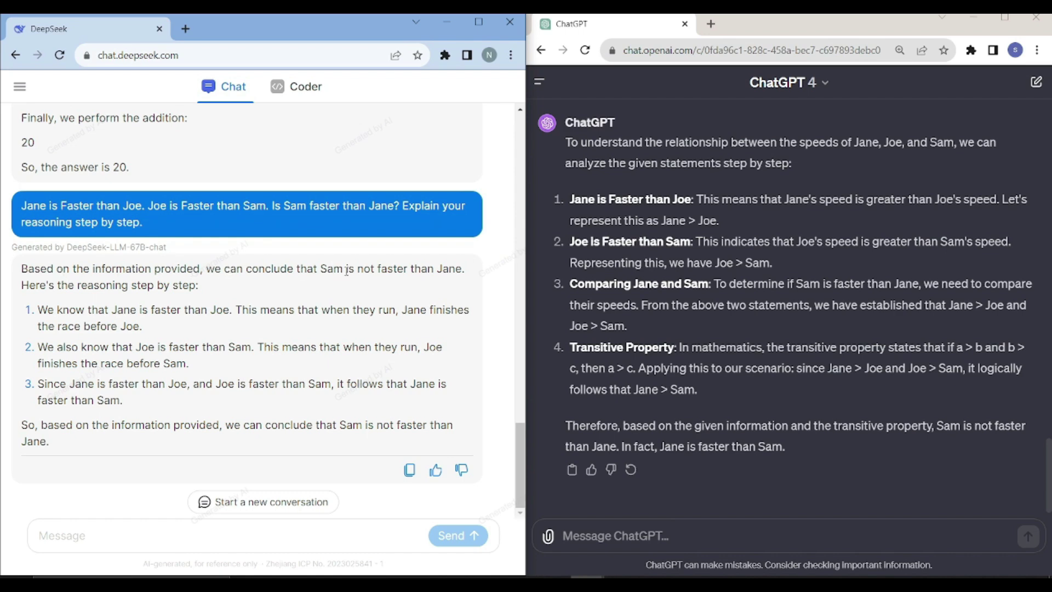
pyautogui.moveTo(367, 270); pyautogui.dragTo(471, 273)
pyautogui.click(467, 289)
pyautogui.tripleClick(146, 324)
pyautogui.click(200, 332)
pyautogui.moveTo(109, 309); pyautogui.dragTo(231, 309)
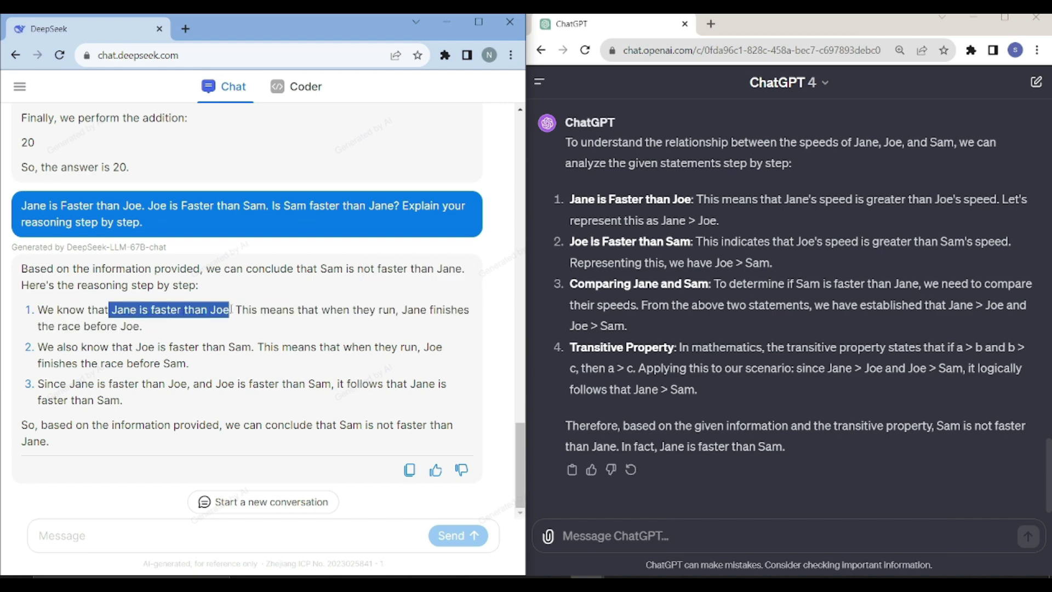
pyautogui.click(356, 327)
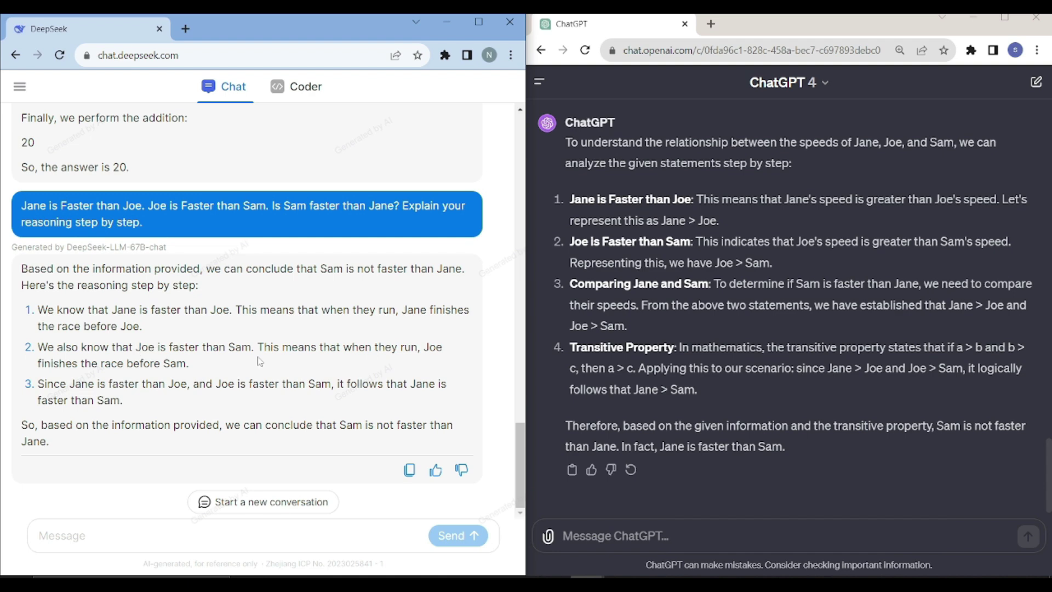
pyautogui.moveTo(251, 347); pyautogui.dragTo(141, 347)
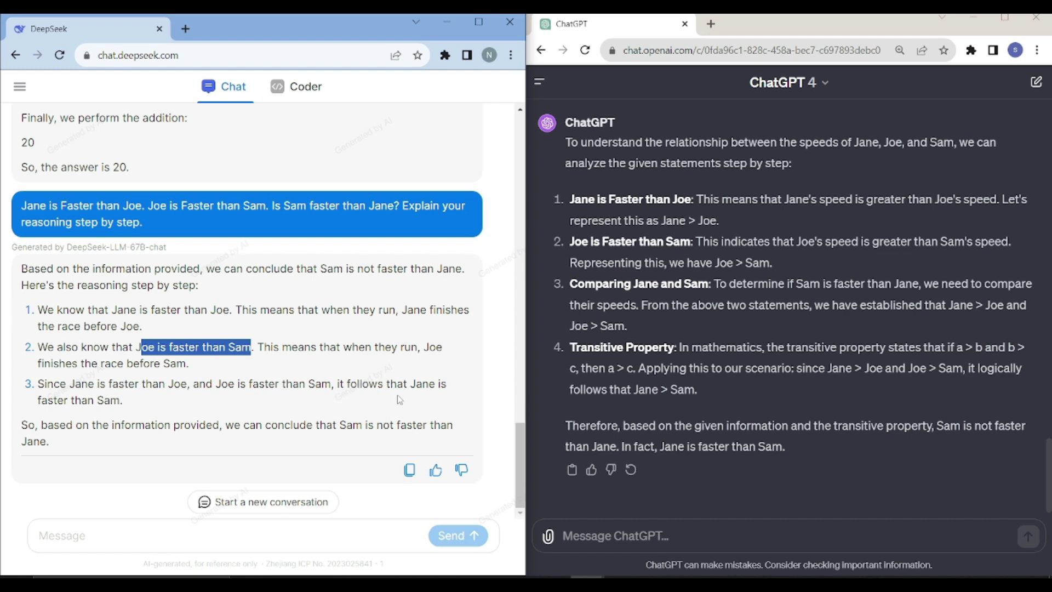
# - Highlight ChatGPT's first reasoning steps, then clear the leftover selections
pyautogui.click(742, 403)
pyautogui.scroll(1, 742, 403)
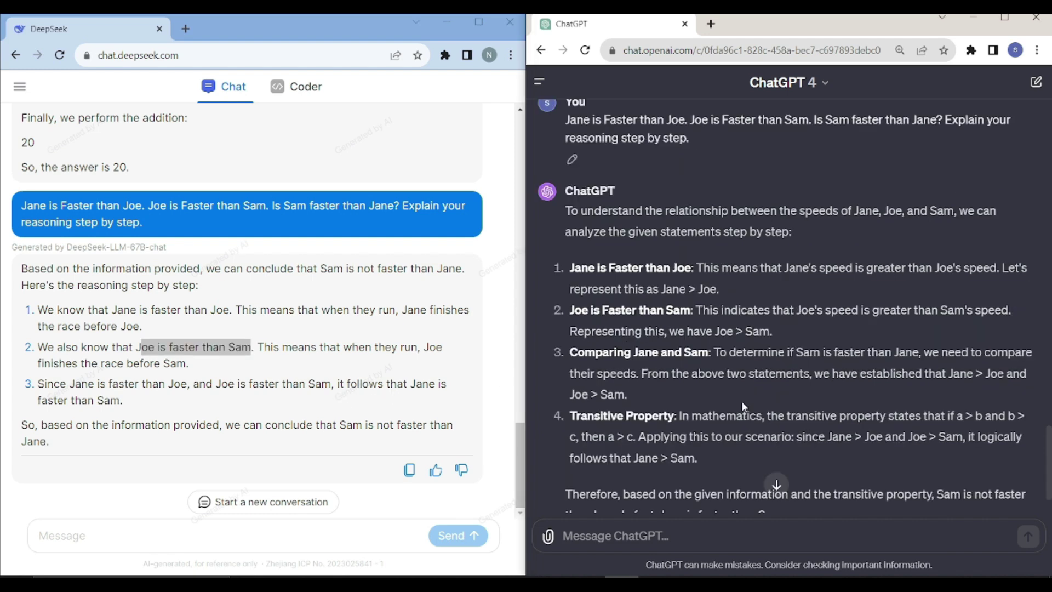
pyautogui.scroll(-1, 744, 406)
pyautogui.moveTo(571, 146); pyautogui.dragTo(824, 446)
pyautogui.click(816, 452)
pyautogui.click(339, 439)
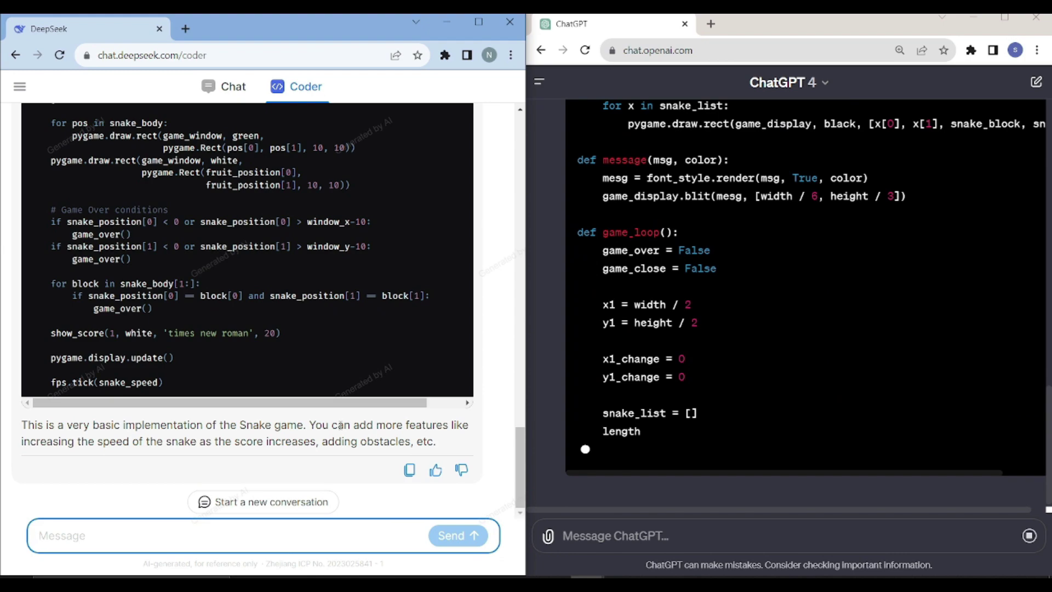
# - Scroll up to DeepSeek Coder's pygame Snake code and copy it
pyautogui.scroll(3, 340, 424)
pyautogui.scroll(12, 340, 425)
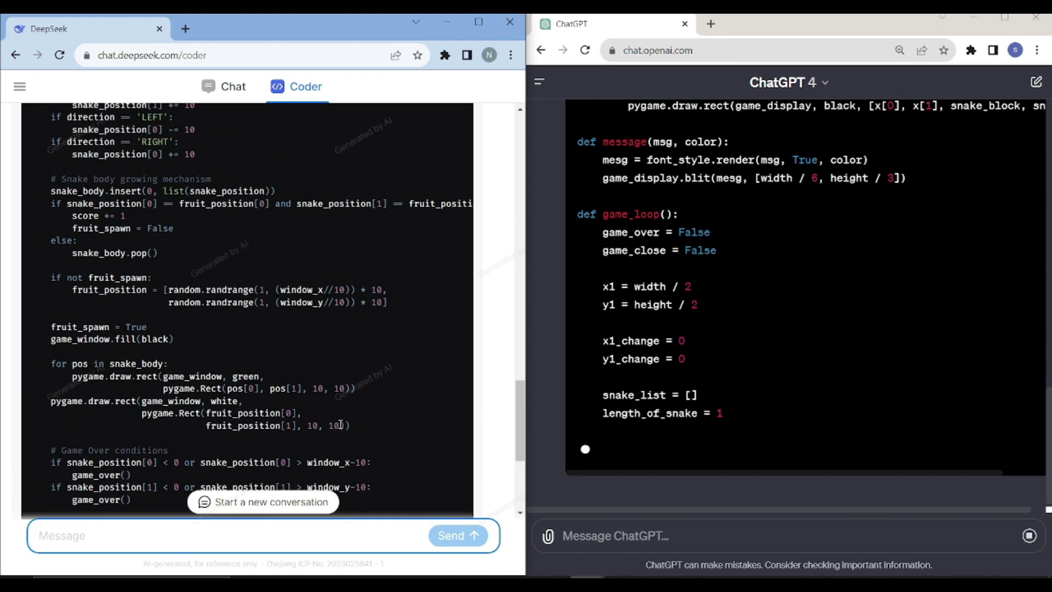
pyautogui.scroll(10, 340, 425)
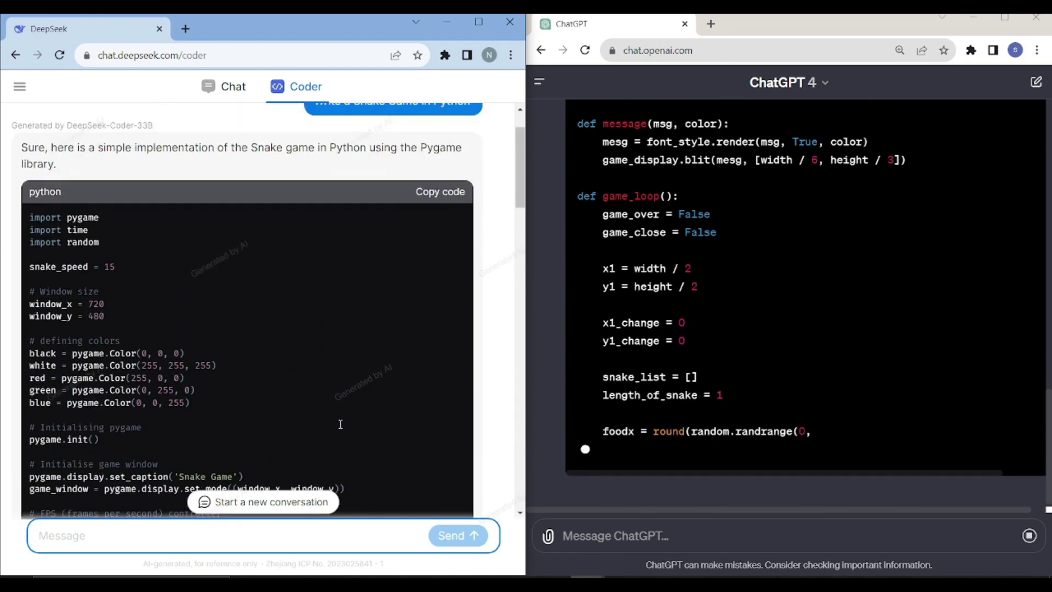
pyautogui.click(448, 259)
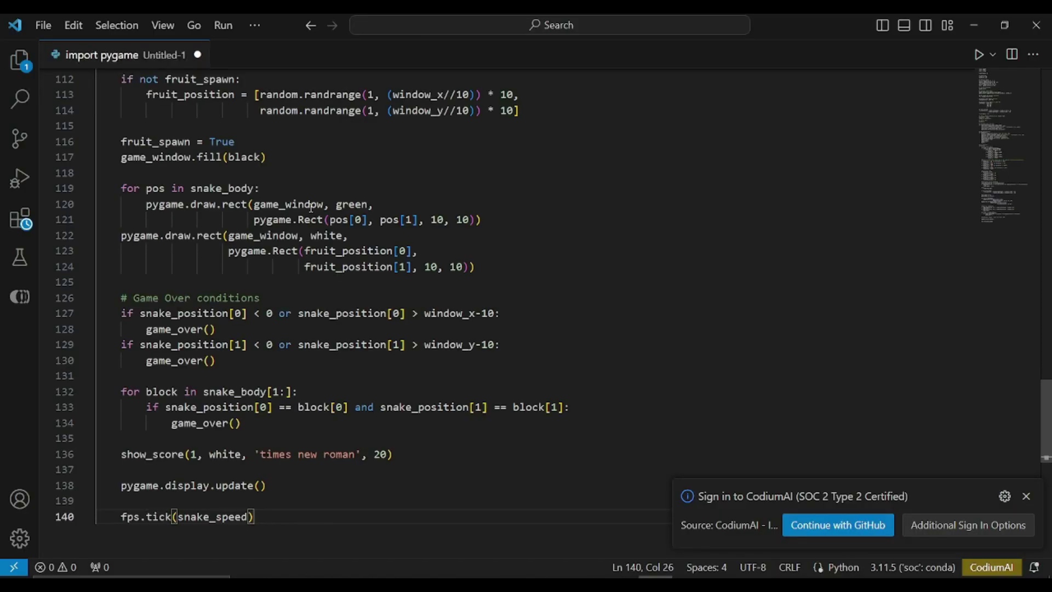
pyautogui.scroll(20, 311, 207)
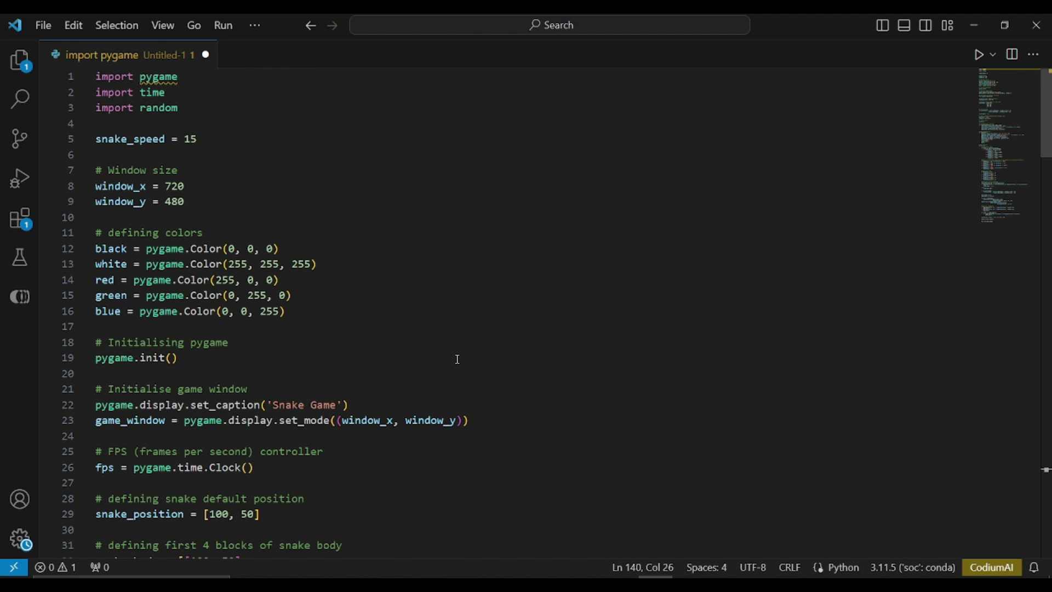
# - Save the code as snake.py and run 'python snake.py' twice in the terminal
pyautogui.hotkey('ctrl', 's')
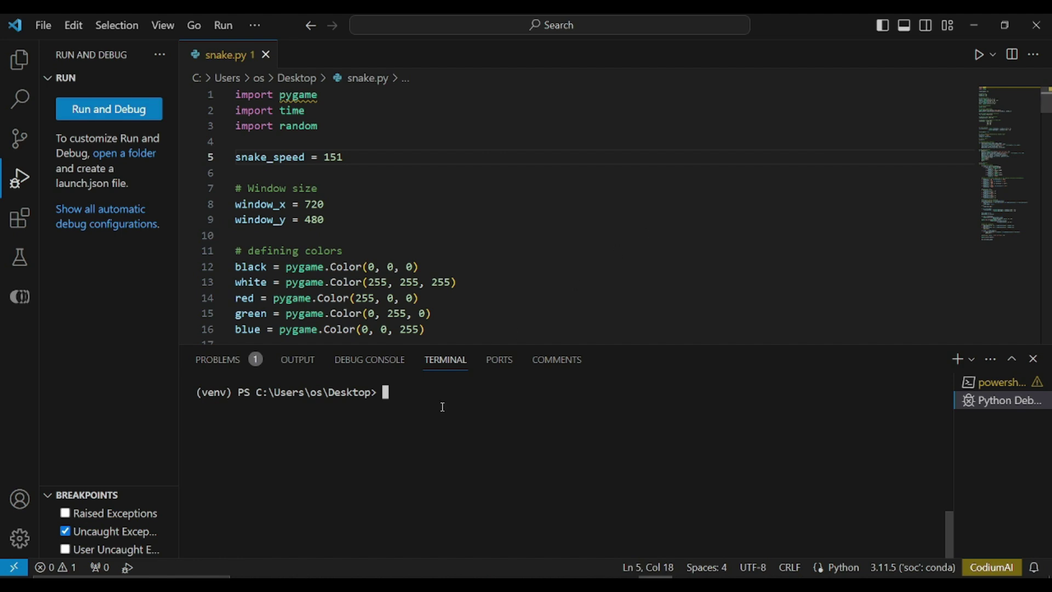
pyautogui.write('python ')
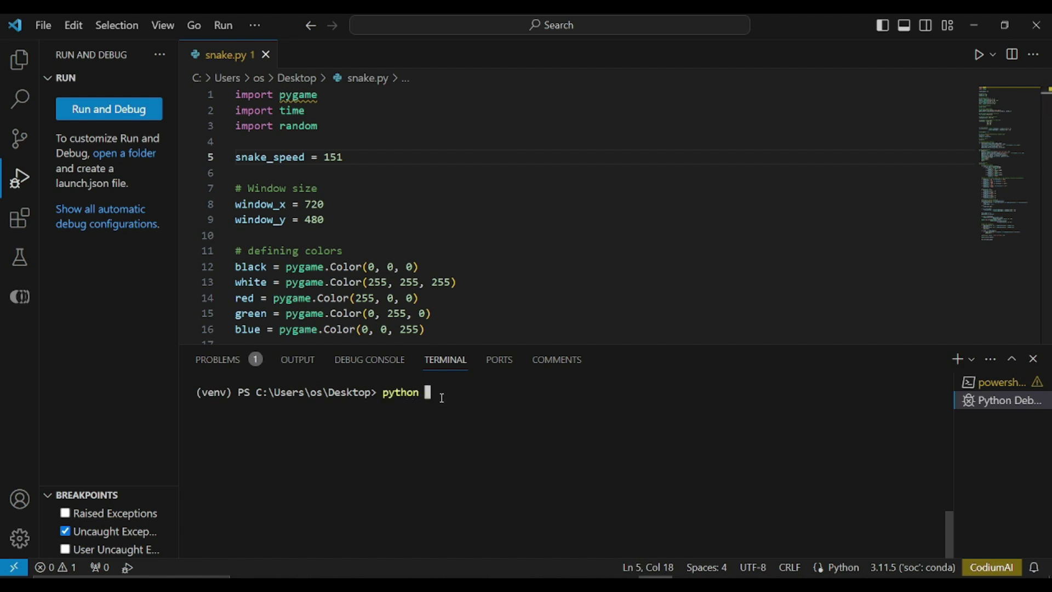
pyautogui.write('snake.py')
pyautogui.press('Return')
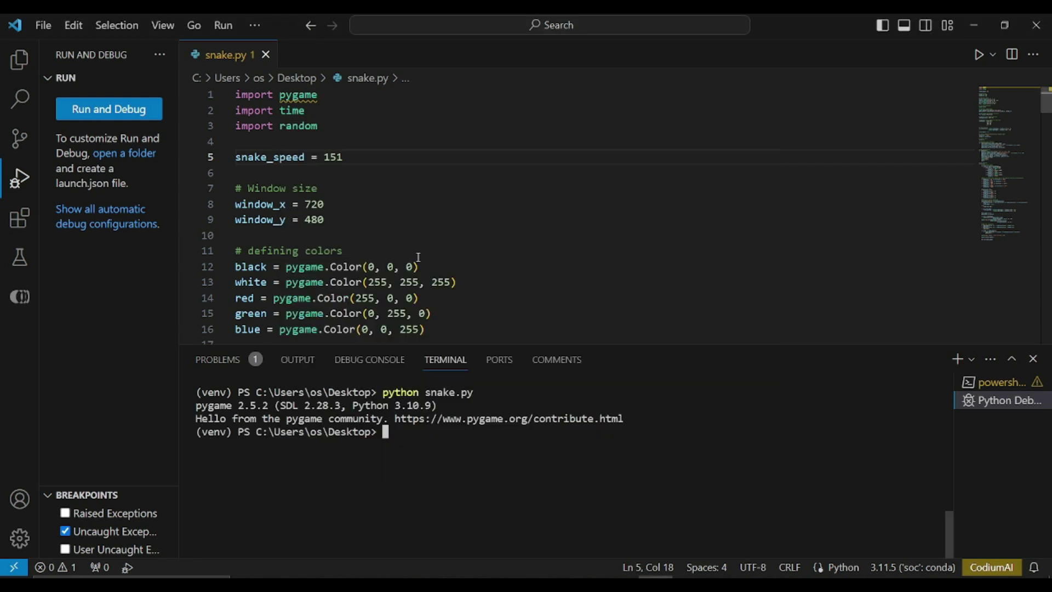
pyautogui.press('Up')
pyautogui.press('Return')
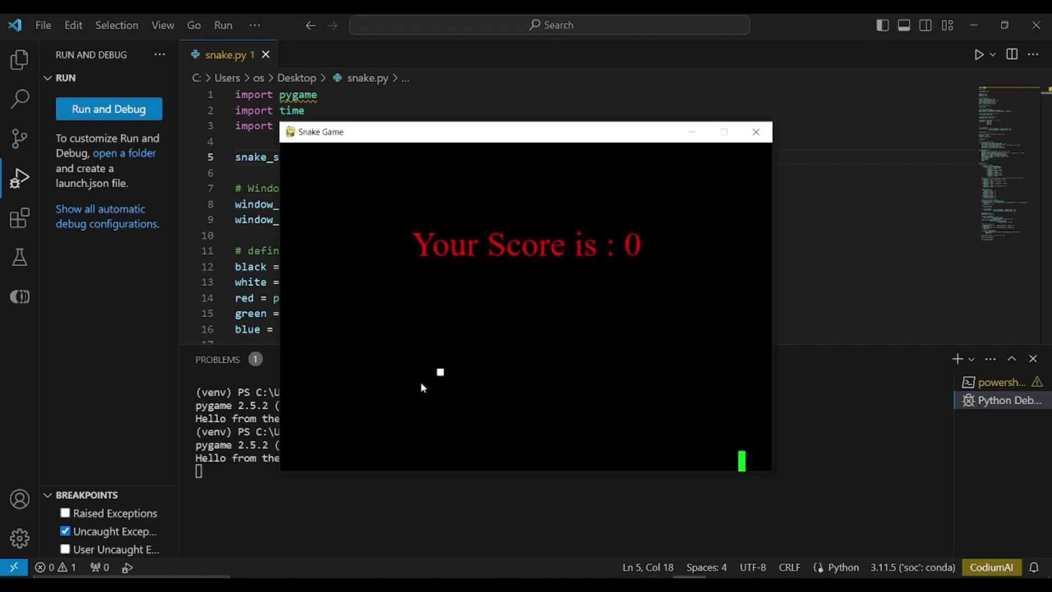
# - Scroll down the code and search for snake_speed
pyautogui.scroll(-8, 435, 221)
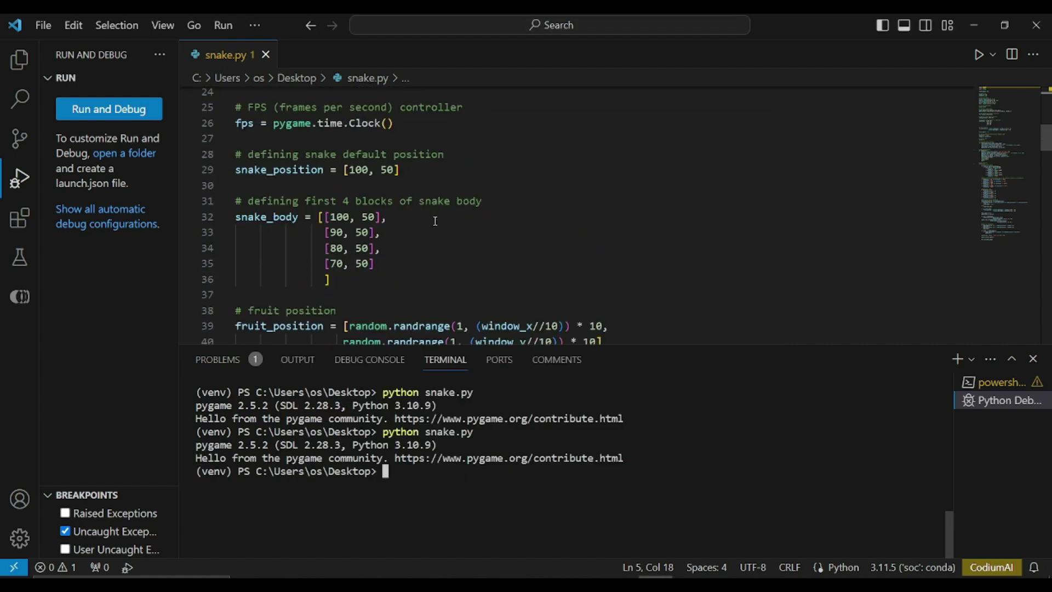
pyautogui.scroll(-2, 435, 221)
pyautogui.scroll(-6, 435, 221)
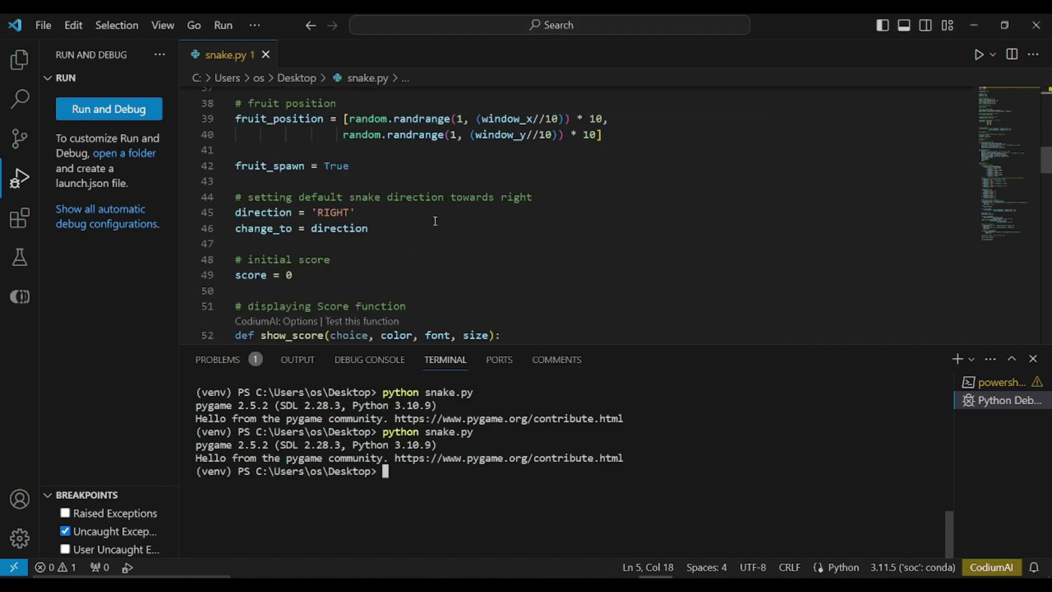
pyautogui.scroll(-3, 435, 221)
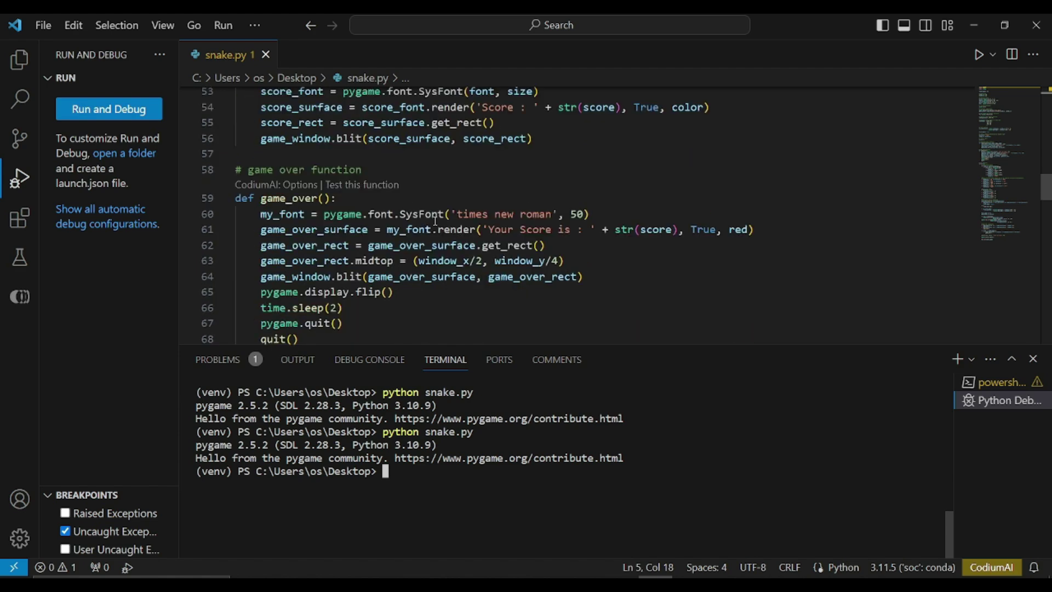
pyautogui.hotkey('ctrl', 'f')
# - Enter the slower speed value 20 and steer the snake around the board
pyautogui.click(950, 100)
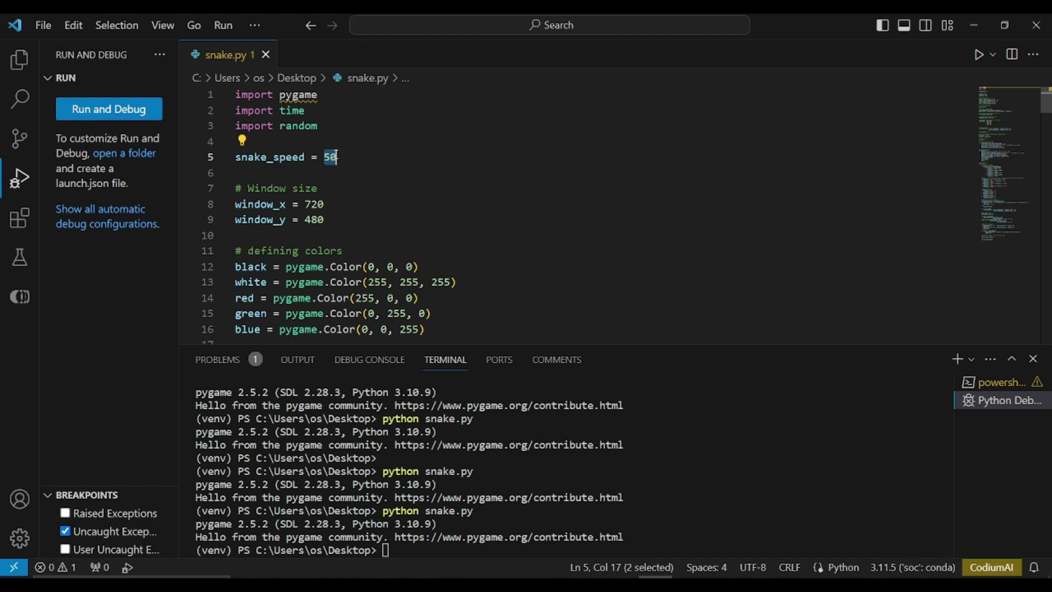
pyautogui.write('20')
pyautogui.click(414, 554)
pyautogui.press('Up')
pyautogui.press('Return')
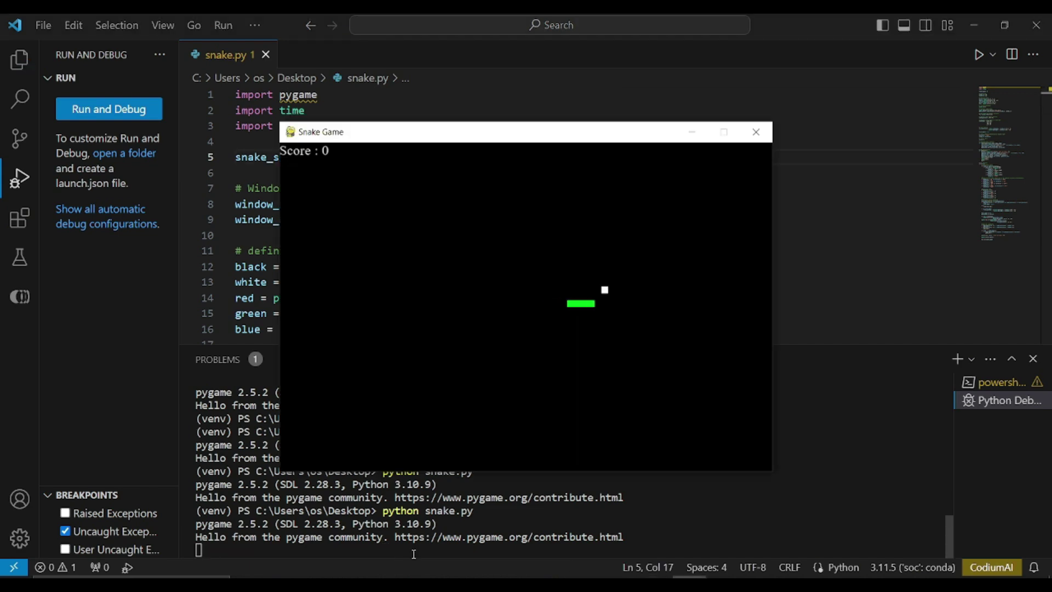
pyautogui.press('Up')
pyautogui.press('Left')
pyautogui.press('Down')
pyautogui.press('Right')
# - Keep steering the snake toward the food until the game ends, then scroll snake.py
pyautogui.press('Up')
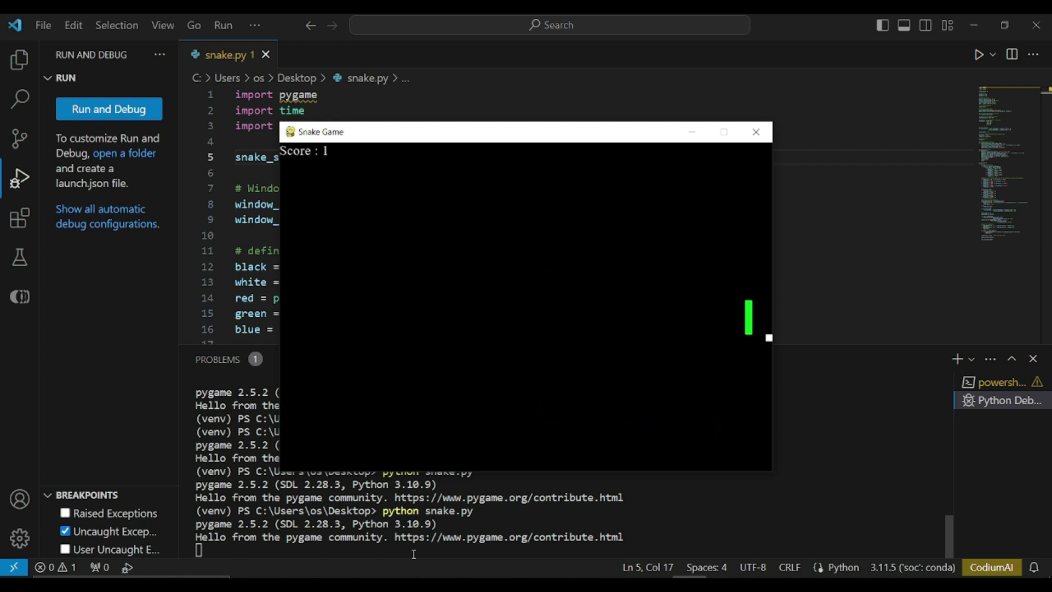
pyautogui.press('Left')
pyautogui.press('Down')
pyautogui.press('Right')
pyautogui.press('Up')
pyautogui.press('Left')
pyautogui.press('Down')
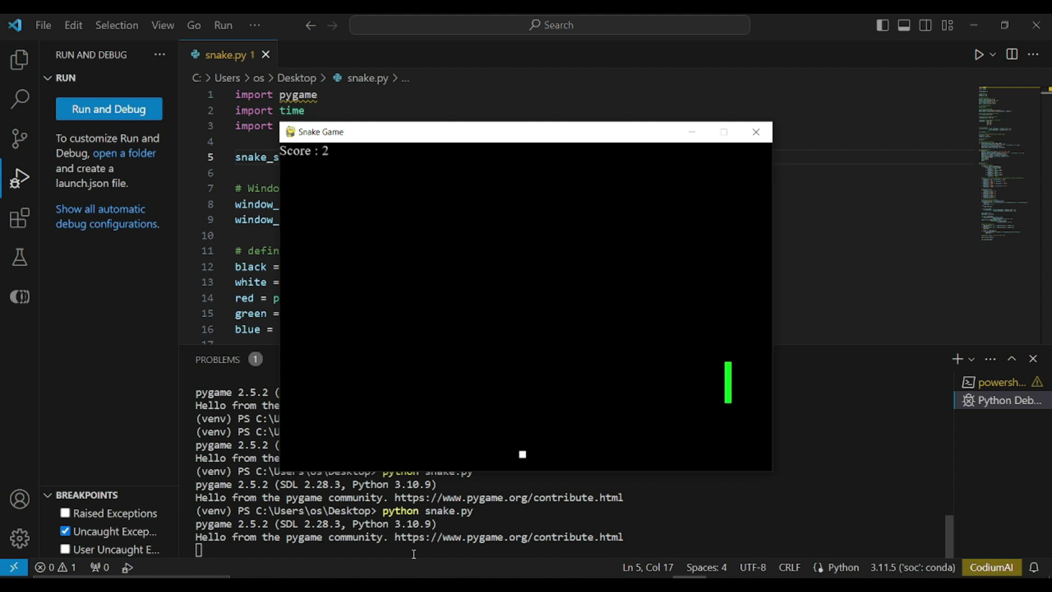
pyautogui.press('Left')
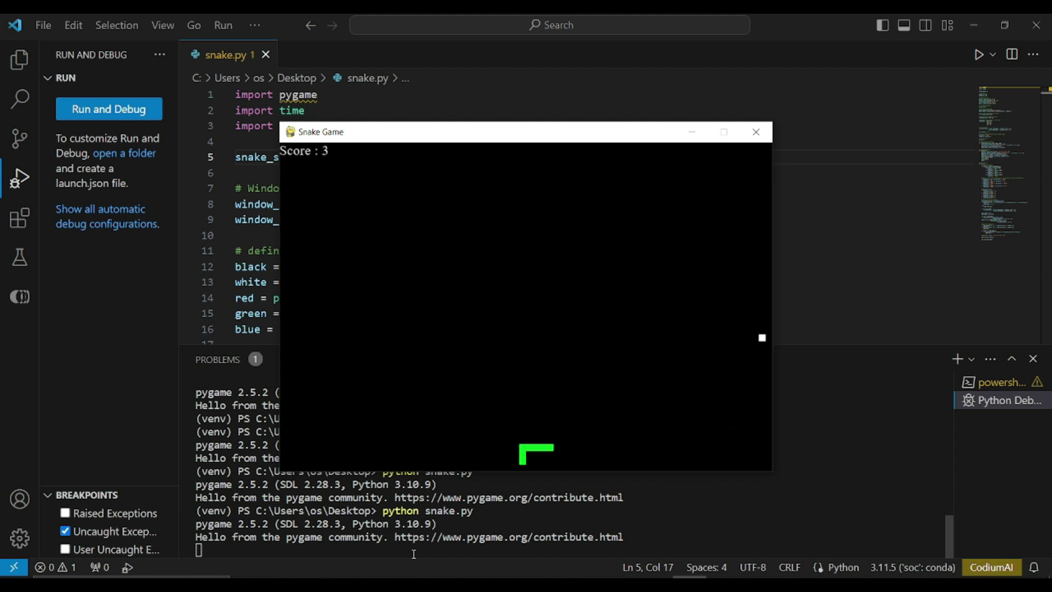
pyautogui.scroll(-20, 498, 278)
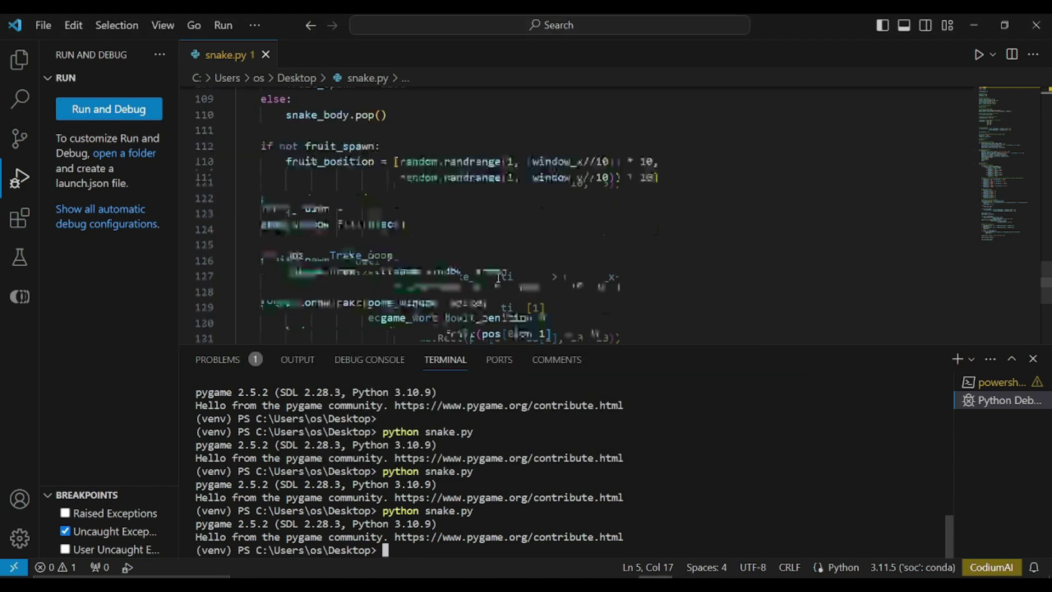
pyautogui.scroll(4, 498, 278)
pyautogui.scroll(-18, 498, 277)
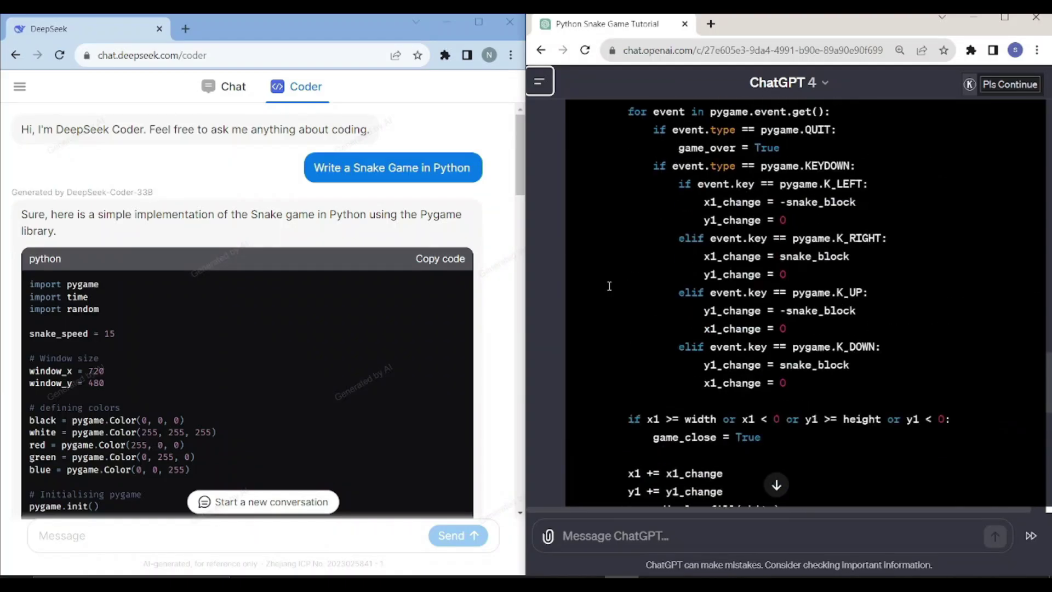
# - Copy the Python Snake Game code block from ChatGPT's reply
pyautogui.scroll(15, 608, 283)
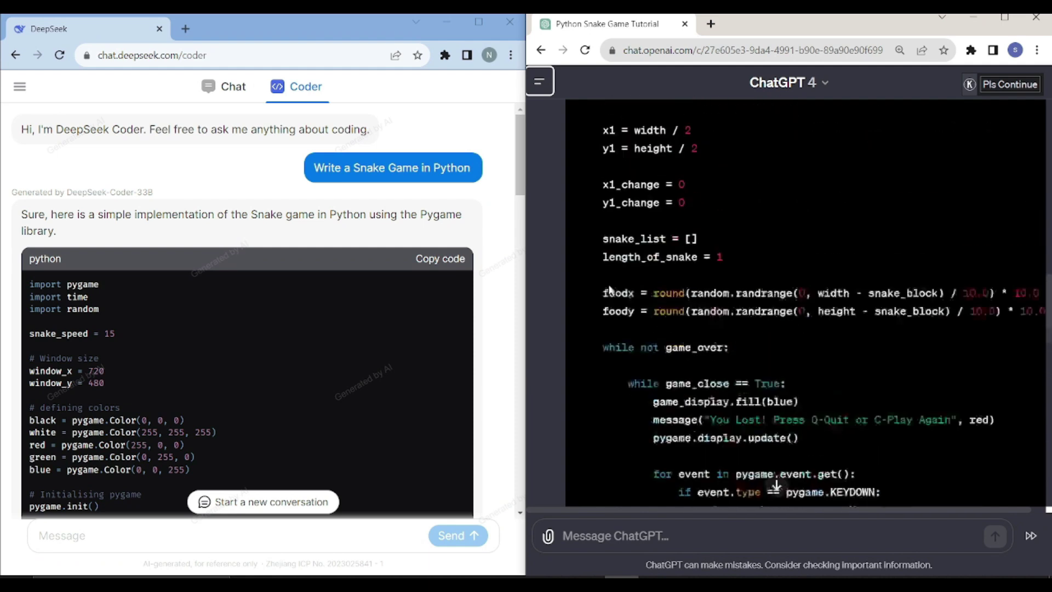
pyautogui.scroll(11, 608, 283)
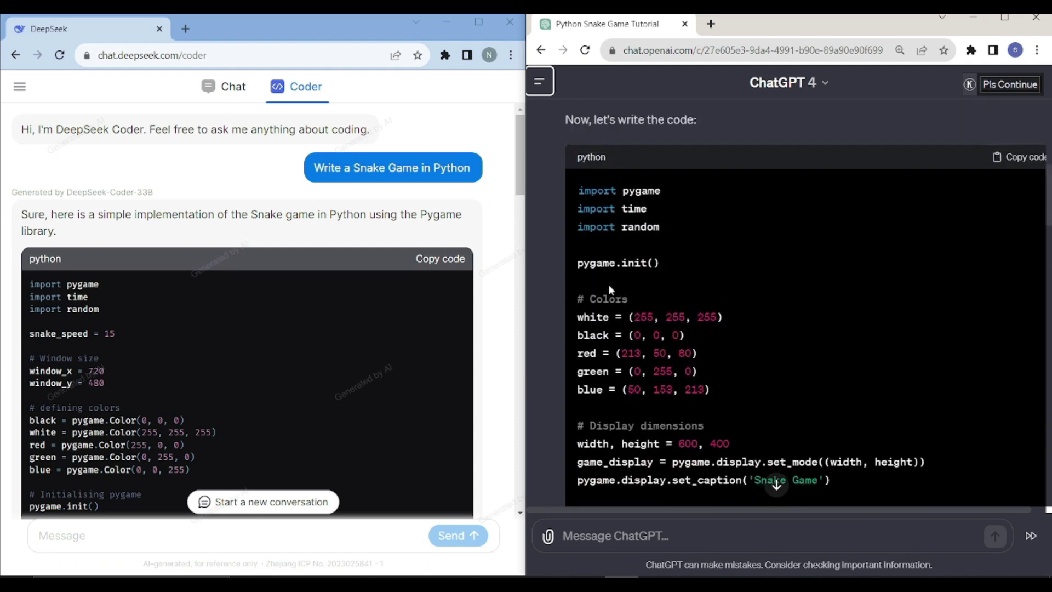
pyautogui.click(1019, 231)
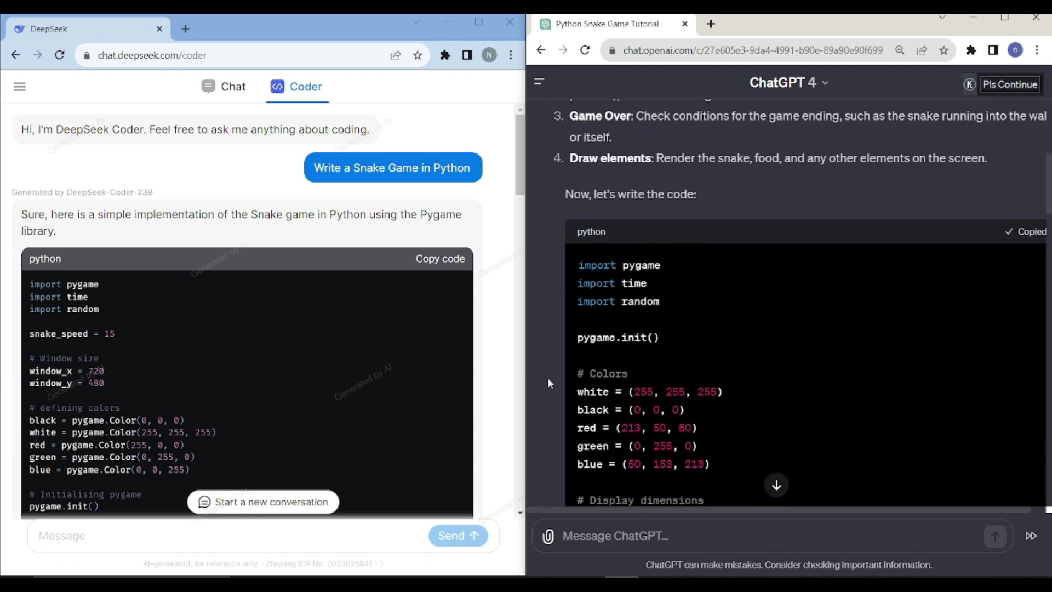
pyautogui.scroll(-16, 603, 382)
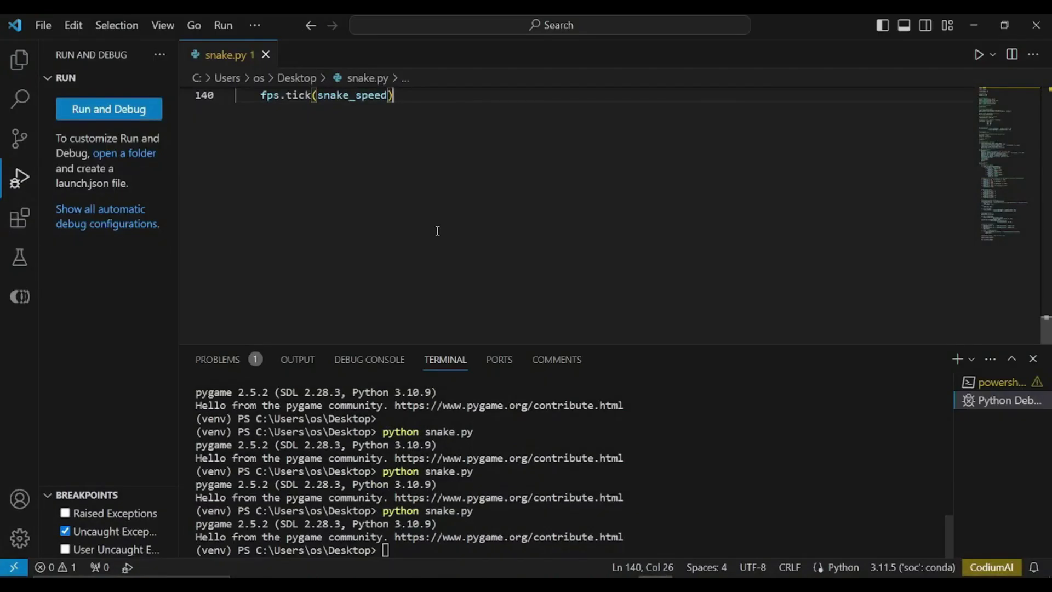
pyautogui.scroll(15, 437, 228)
# - Steer ChatGPT's snake with the arrow keys to eat several pieces of food
pyautogui.press('Up')
pyautogui.press('Left')
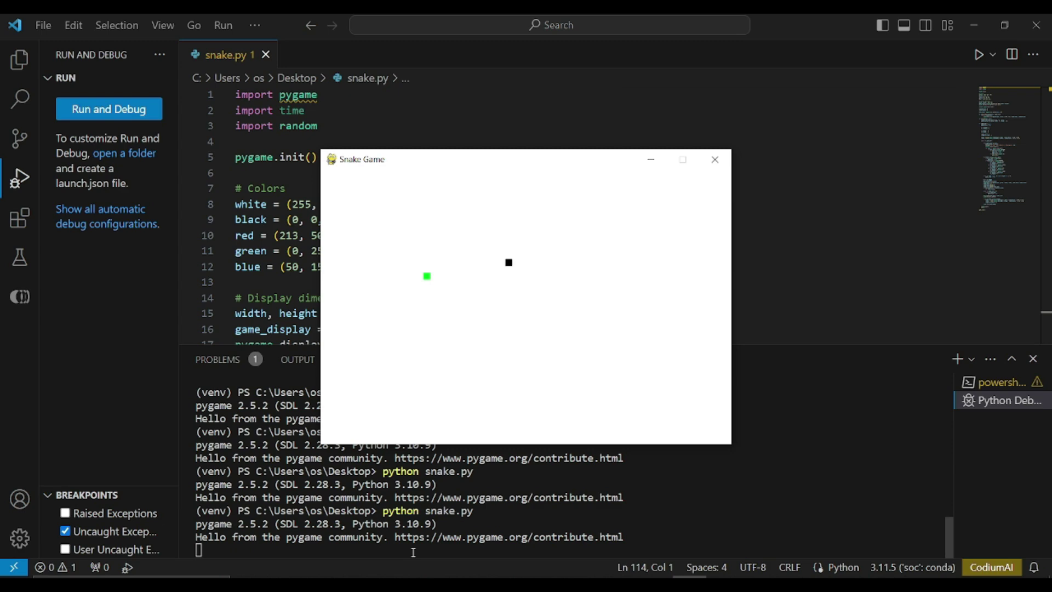
pyautogui.press('Down')
pyautogui.press('Right')
pyautogui.press('Up')
pyautogui.press('Right')
pyautogui.press('Up')
pyautogui.press('Right')
pyautogui.press('Down')
pyautogui.press('Right')
pyautogui.press('Up')
pyautogui.press('Left')
# - Keep steering the snake around the board until the You Lost screen appears
pyautogui.press('Down')
pyautogui.press('Left')
pyautogui.press('Up')
pyautogui.press('Right')
pyautogui.press('Up')
pyautogui.press('Left')
pyautogui.press('Down')
pyautogui.press('Left')
pyautogui.press('Up')
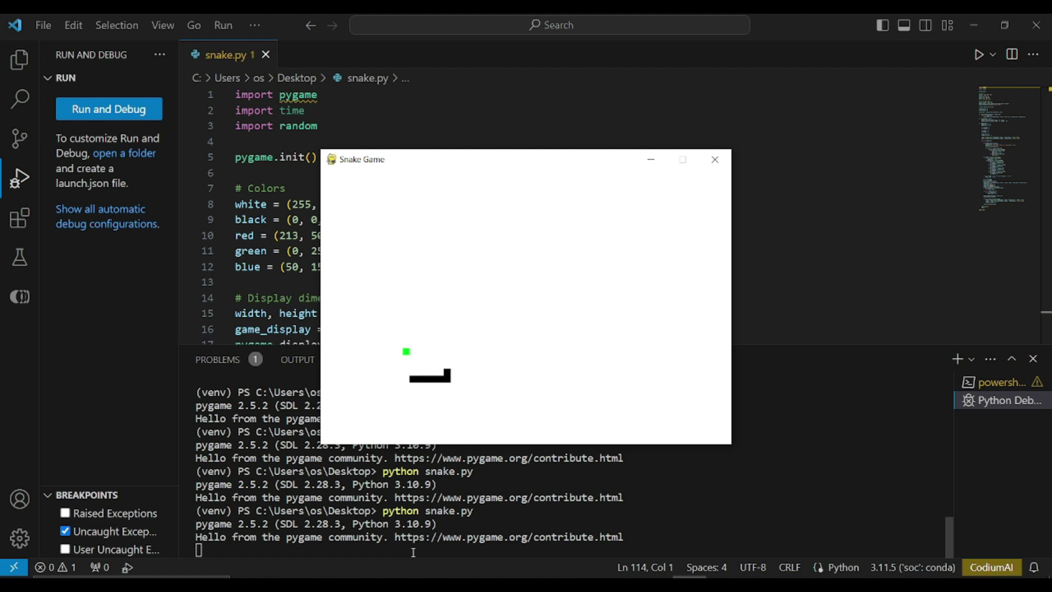
pyautogui.press('Up')
pyautogui.press('Right')
pyautogui.press('Down')
pyautogui.press('Left')
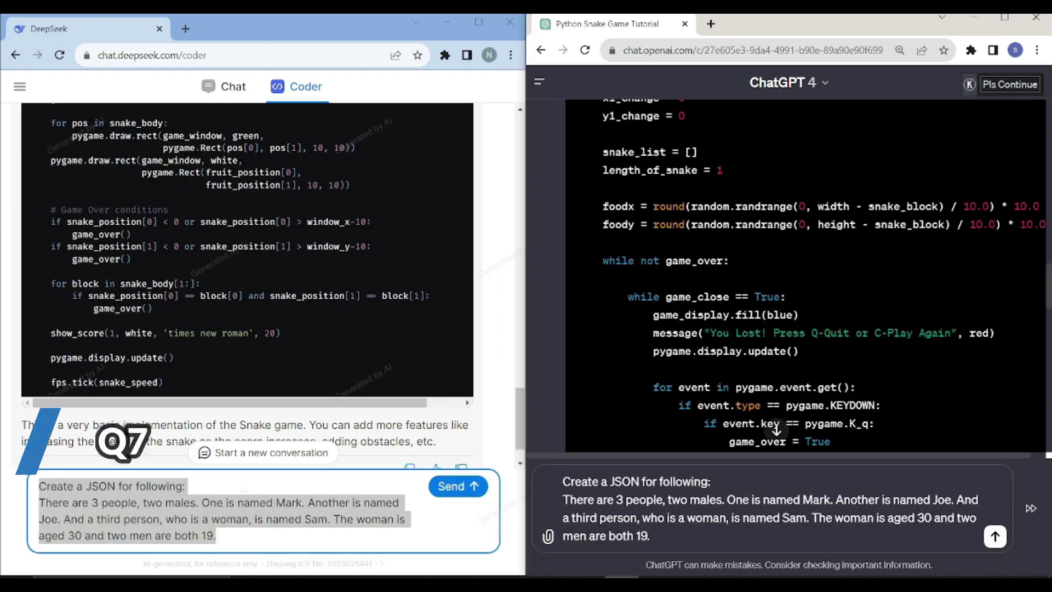
# - Send the prompt asking for a JSON array of three people with name, gender and age
pyautogui.hotkey('ctrl', 'a')
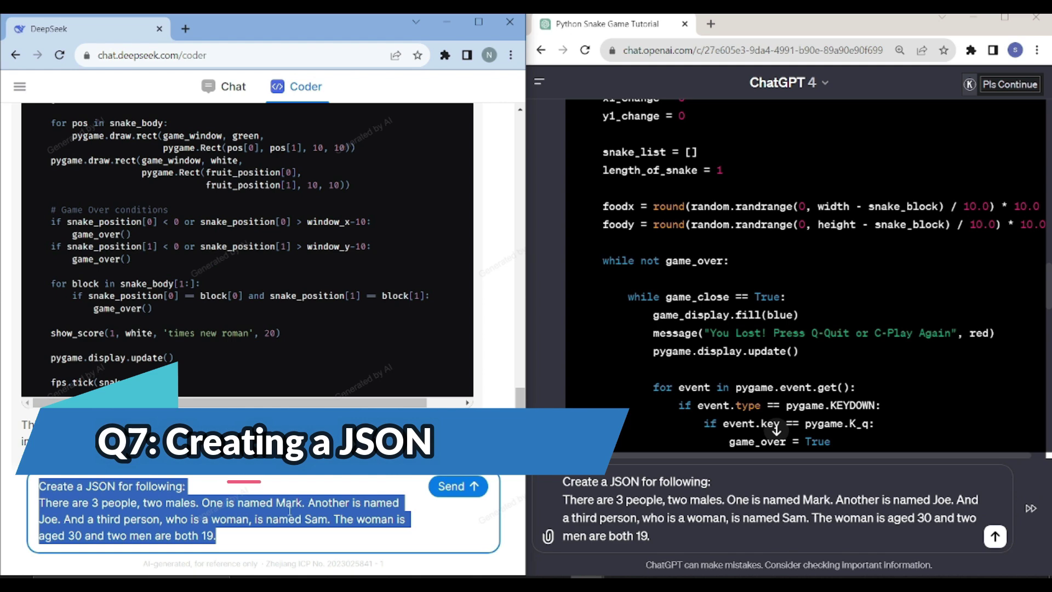
pyautogui.click(236, 480)
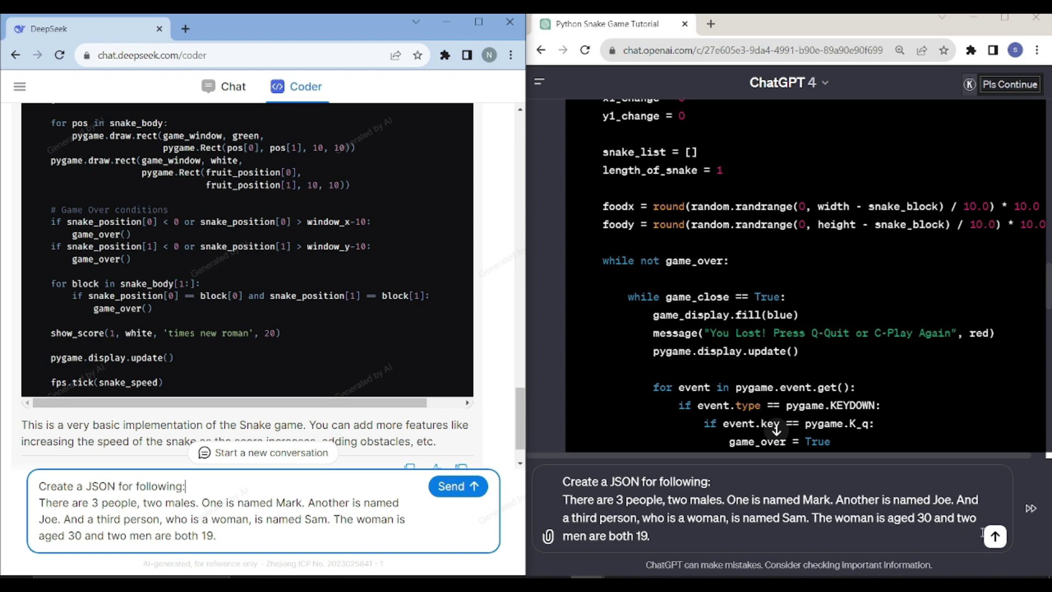
pyautogui.click(996, 540)
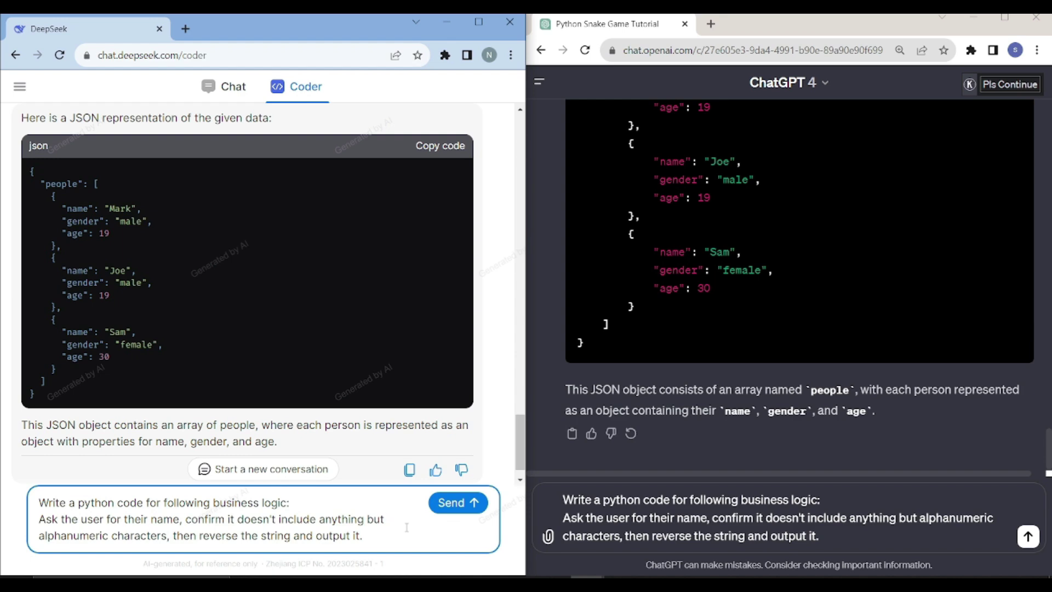
# - Send the name-reversal prompt to ChatGPT and copy DeepSeek's reverse_string code
pyautogui.click(1029, 537)
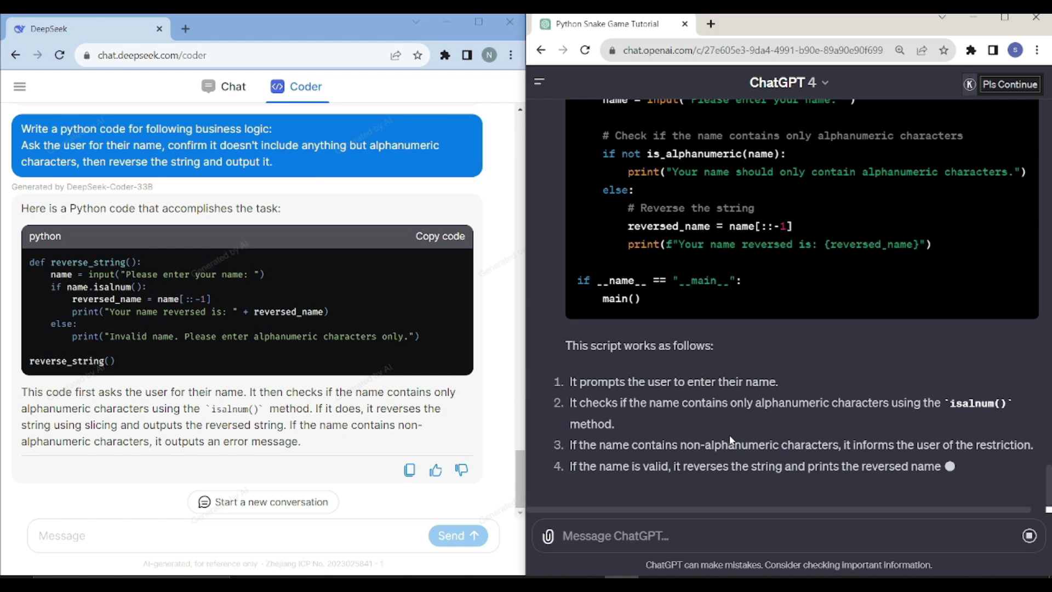
pyautogui.scroll(3, 732, 441)
pyautogui.scroll(2, 694, 442)
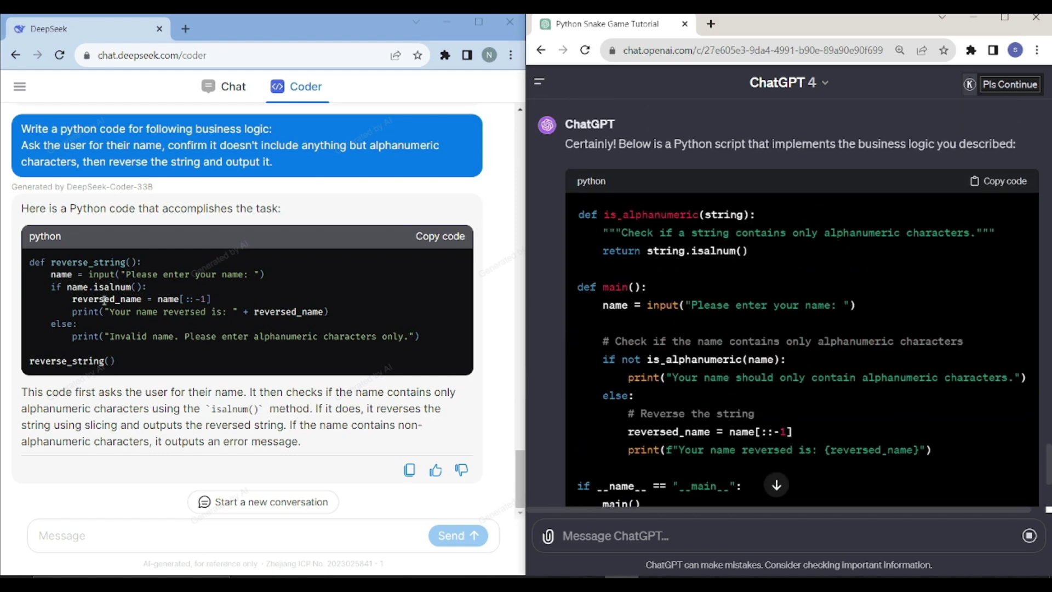
pyautogui.click(453, 242)
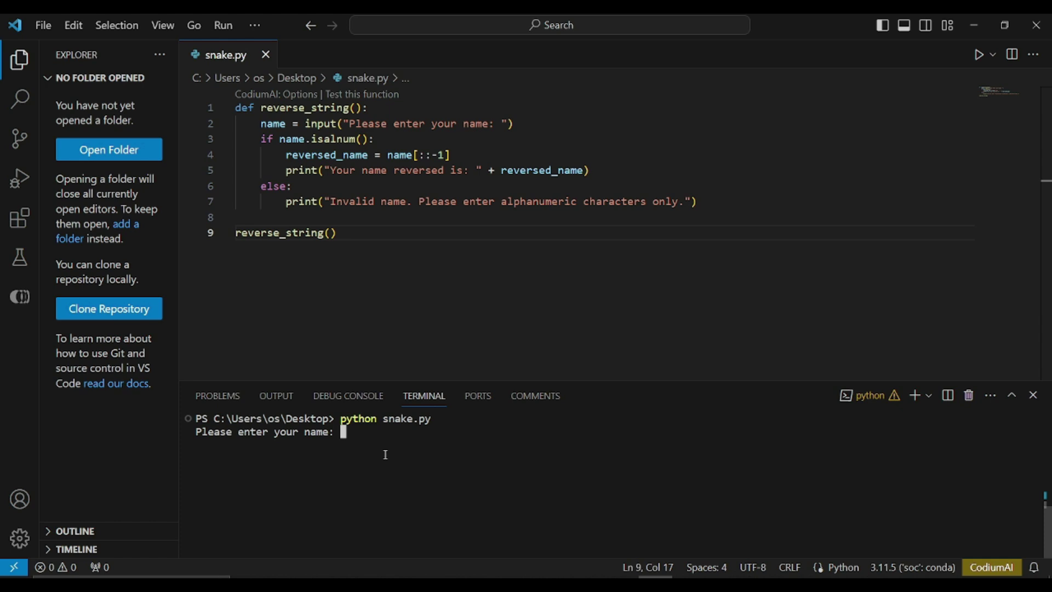
# - Test DeepSeek's script with a name containing symbols, then rerun python snake.py
pyautogui.write("Nauman'232'2@")
pyautogui.press('Return')
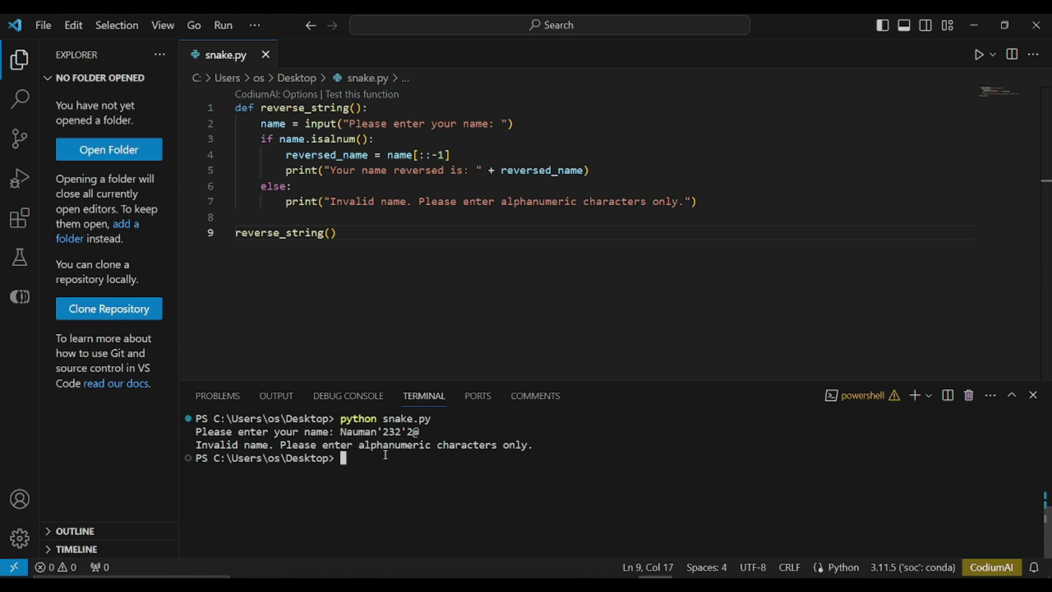
pyautogui.press('Up')
pyautogui.press('Up')
pyautogui.press('Down')
pyautogui.press('Return')
# - Enter an alphanumeric name ending in 12175 and check the reversed output
pyautogui.write('Nauman')
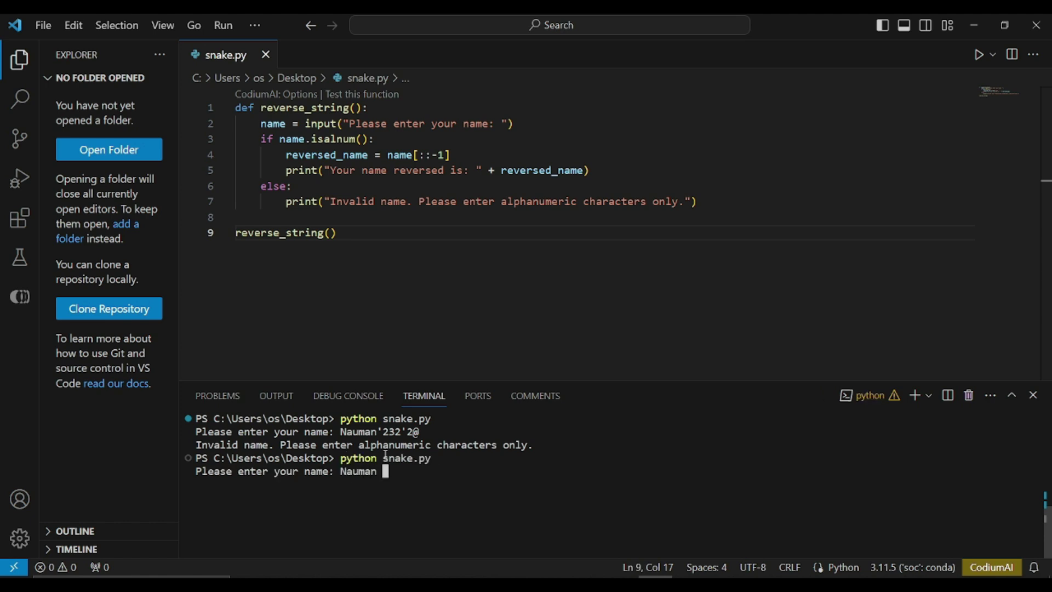
pyautogui.press('BackSpace')
pyautogui.write('12175')
pyautogui.press('Return')
pyautogui.moveTo(194, 486); pyautogui.dragTo(189, 419)
pyautogui.tripleClick(411, 481)
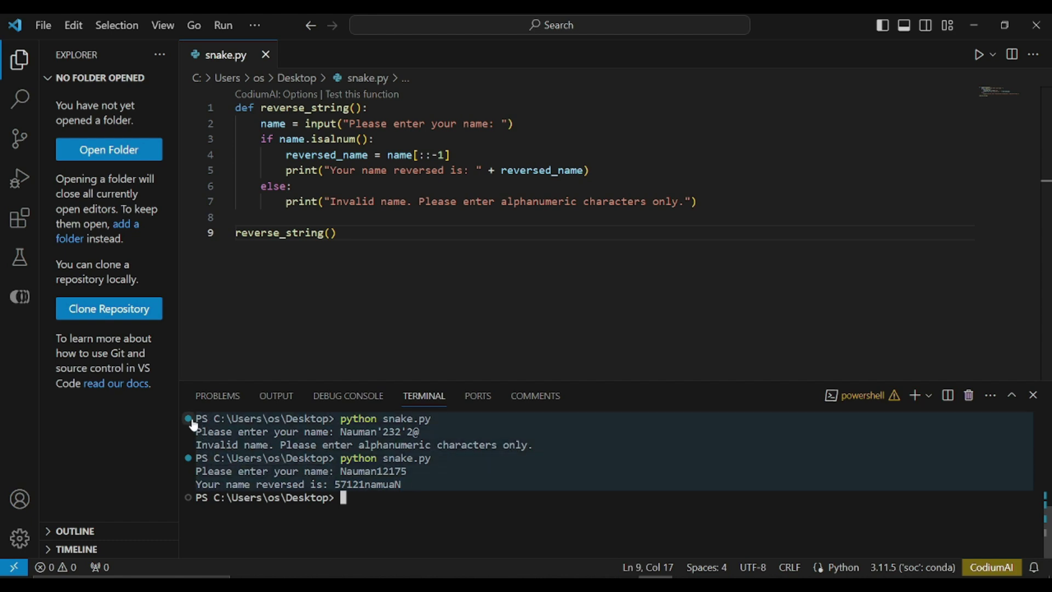
pyautogui.click(465, 501)
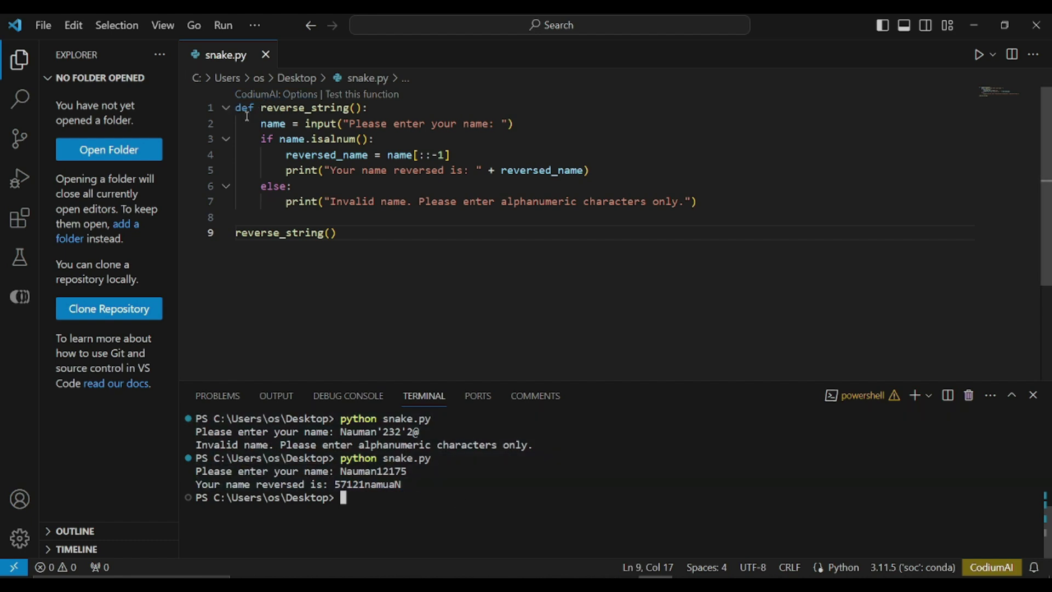
pyautogui.moveTo(337, 233); pyautogui.dragTo(212, 91)
# - Copy ChatGPT's name-reversal code and test it with a name containing @
pyautogui.click(606, 324)
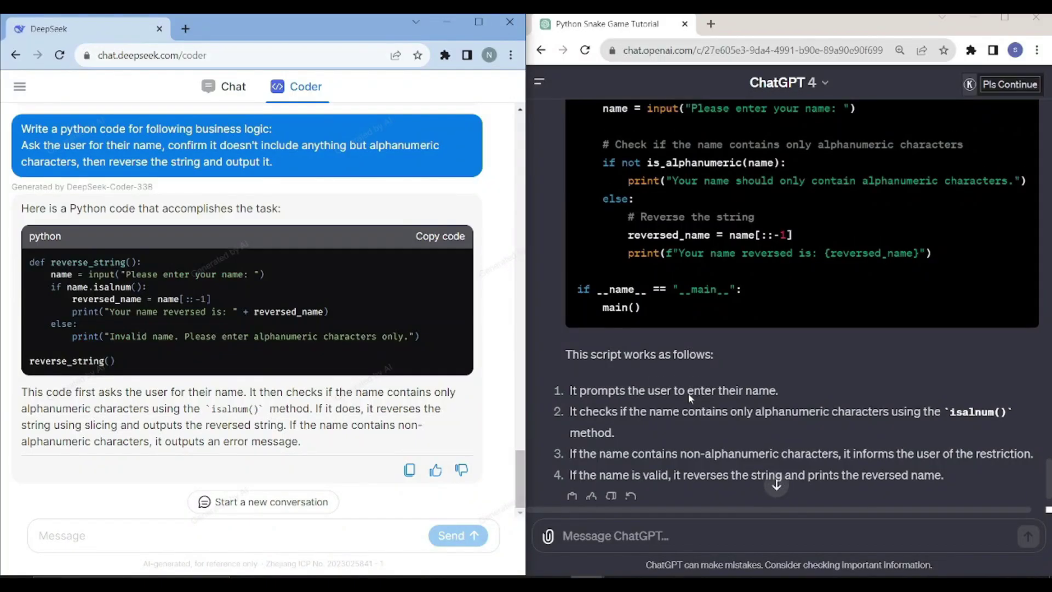
pyautogui.scroll(3, 777, 277)
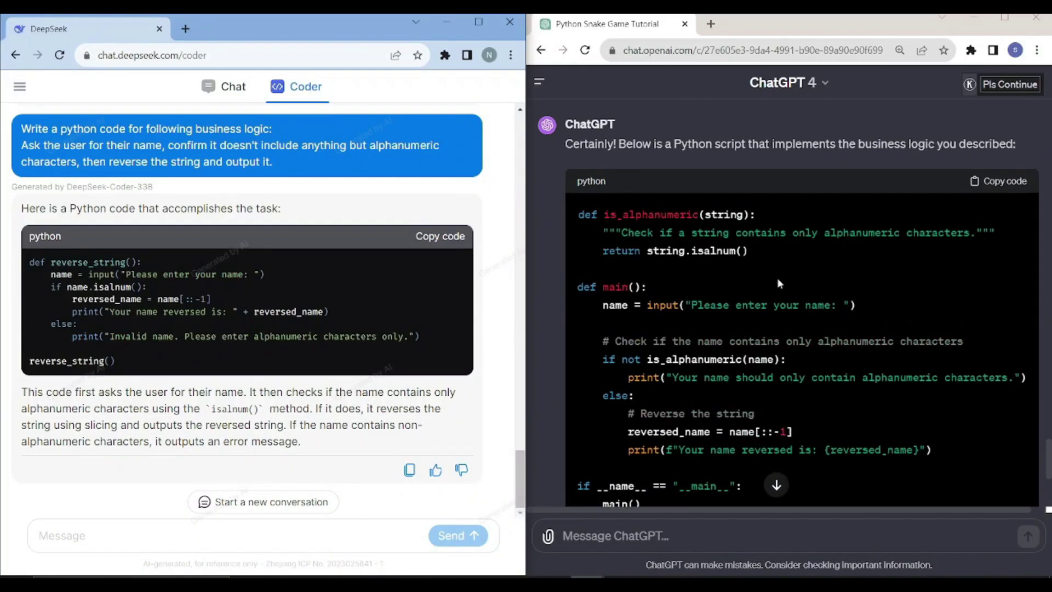
pyautogui.click(990, 185)
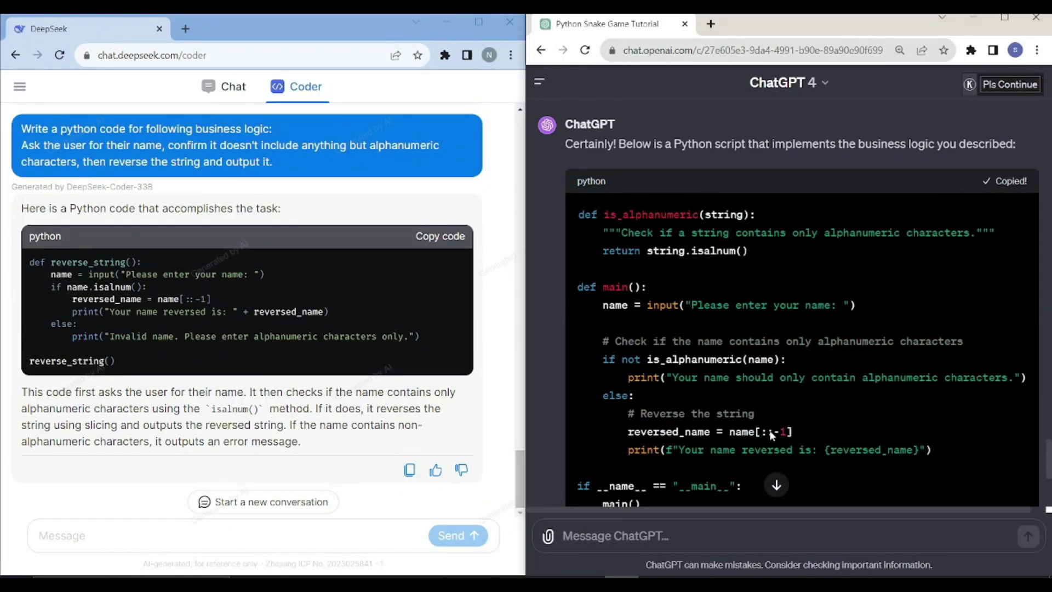
pyautogui.write('Na')
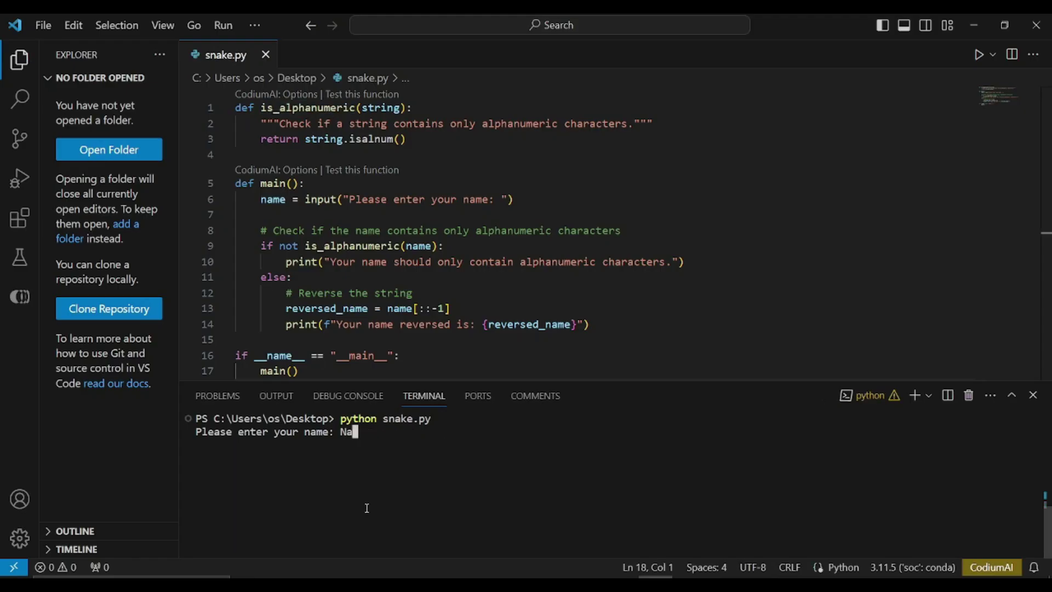
pyautogui.write('uman@121432')
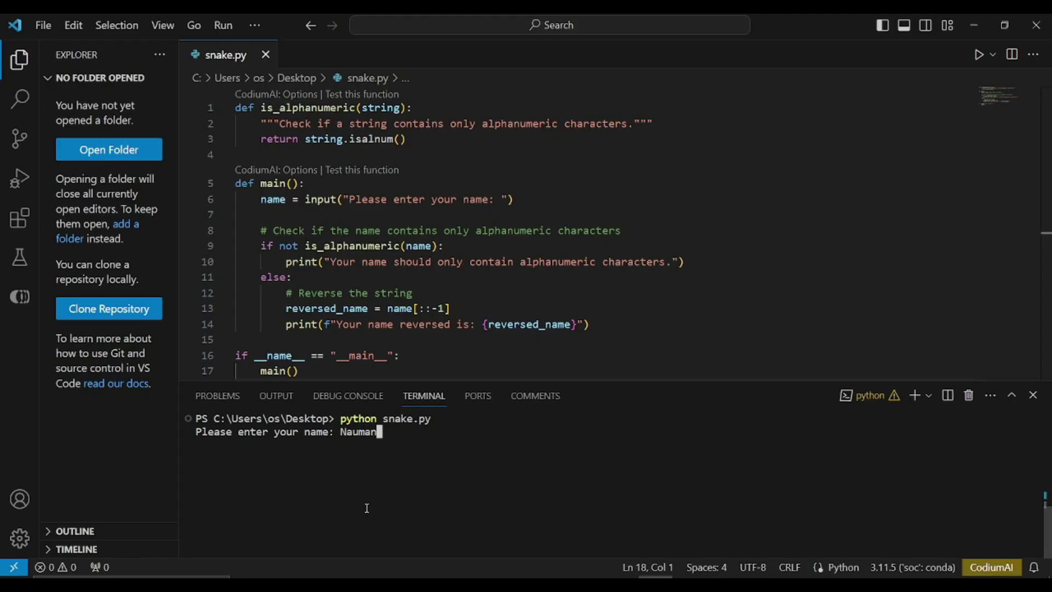
pyautogui.press('Return')
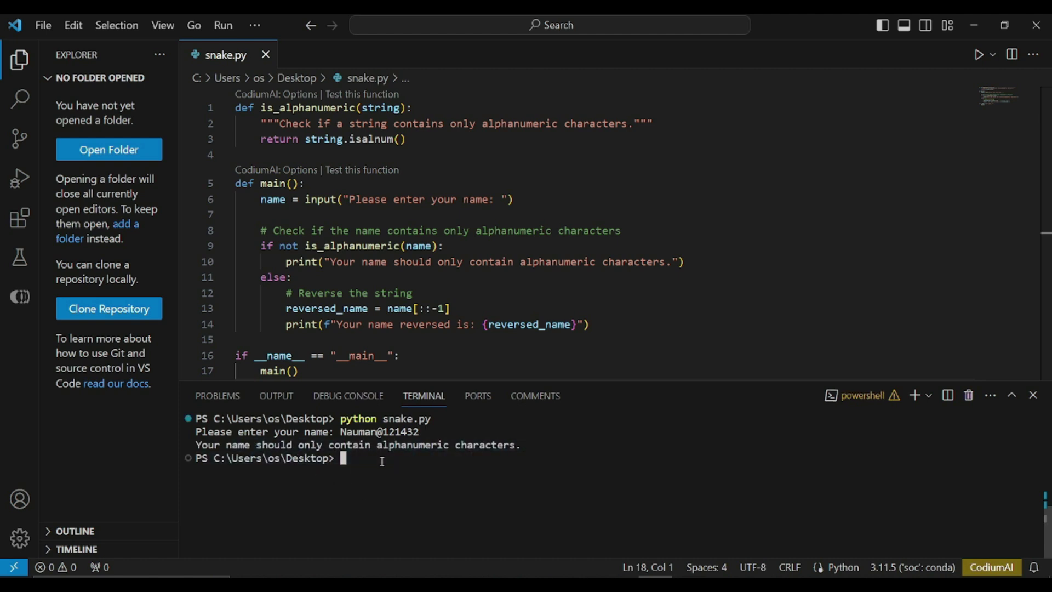
# - Rerun the script with an alphanumeric name ending in 12175 and check the reversed output
pyautogui.press('Up')
pyautogui.press('Return')
pyautogui.write('Nauman12175')
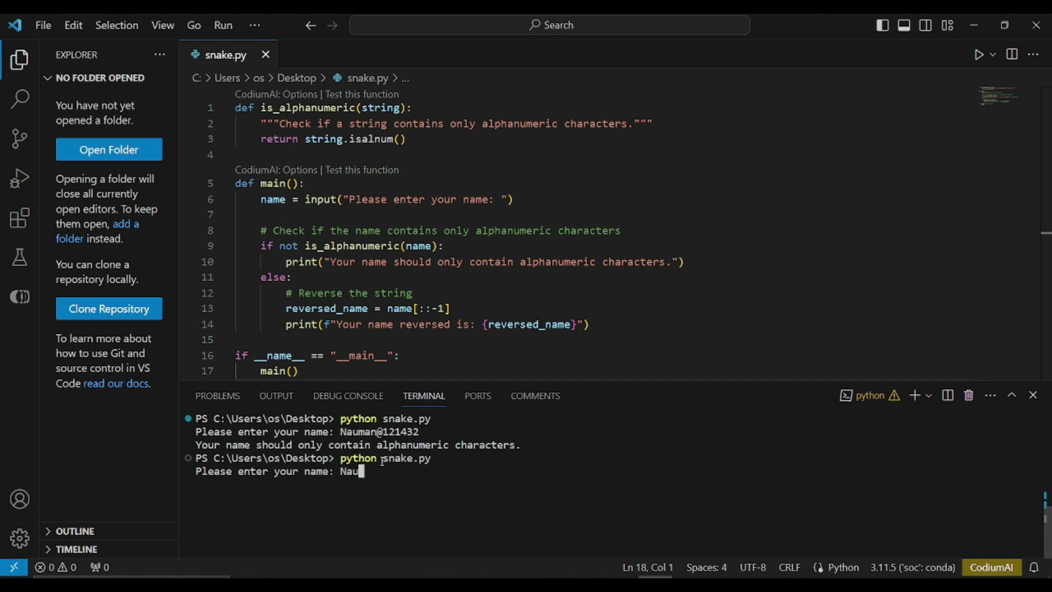
pyautogui.press('Return')
pyautogui.tripleClick(335, 484)
pyautogui.scroll(-5, 539, 241)
pyautogui.scroll(4, 540, 242)
pyautogui.scroll(2, 540, 242)
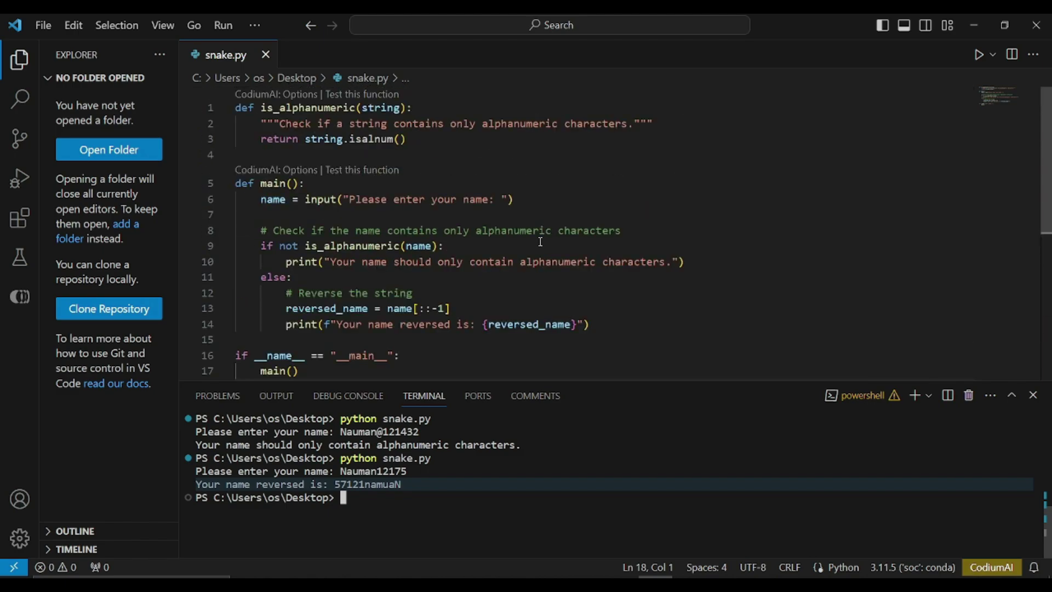
# - Minimize VS Code to return to the DeepSeek and ChatGPT chats
pyautogui.click(970, 25)
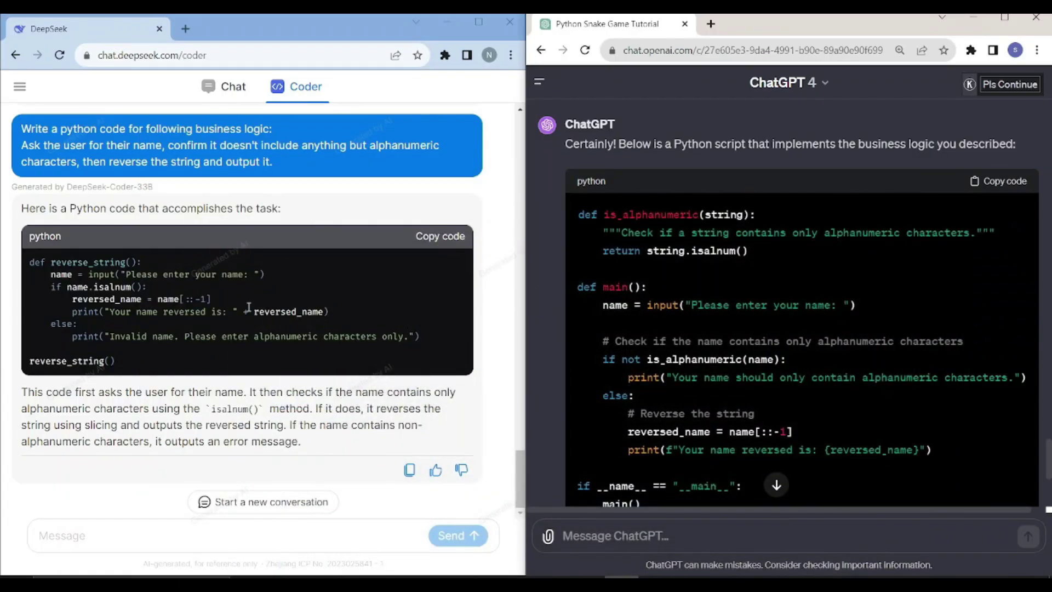
pyautogui.scroll(1, 214, 313)
pyautogui.scroll(-1, 213, 314)
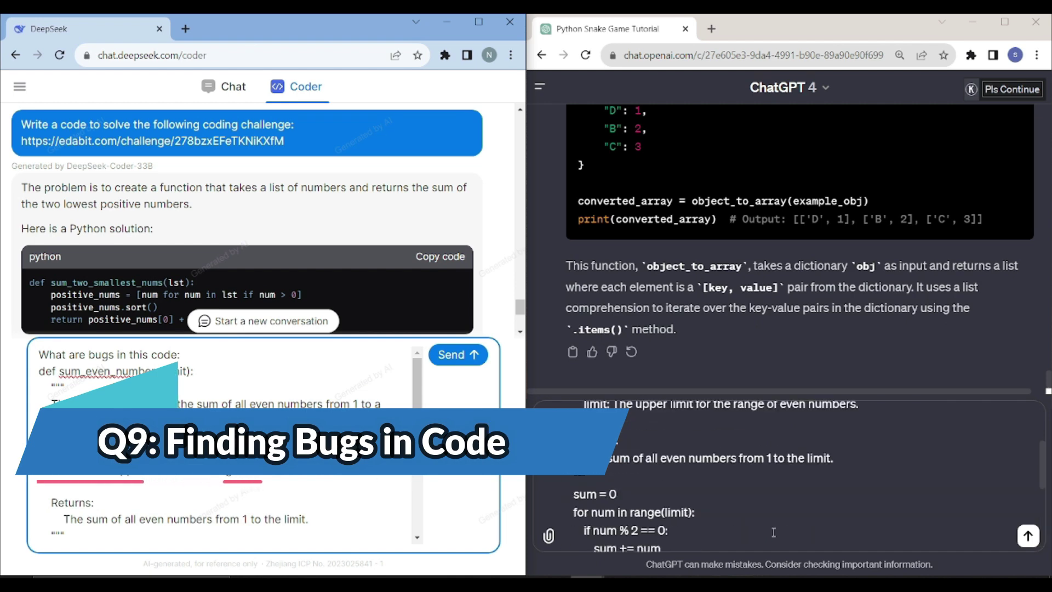
# - Send the sum_even_numbers bug-finding prompt with 'Also provide a clean code' to ChatGPT
pyautogui.scroll(3, 775, 532)
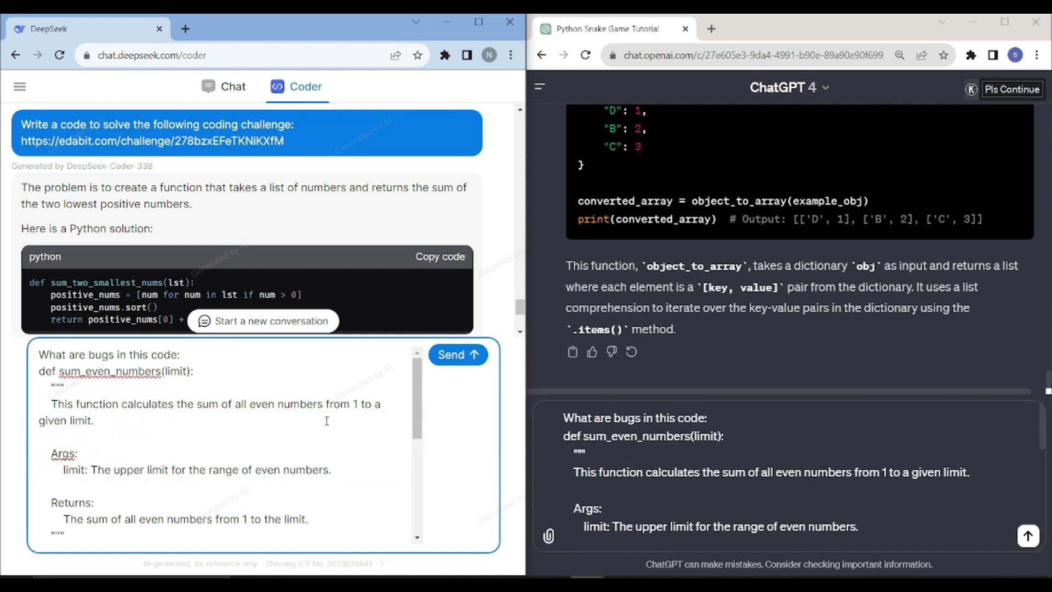
pyautogui.moveTo(73, 357); pyautogui.dragTo(188, 357)
pyautogui.scroll(-5, 168, 438)
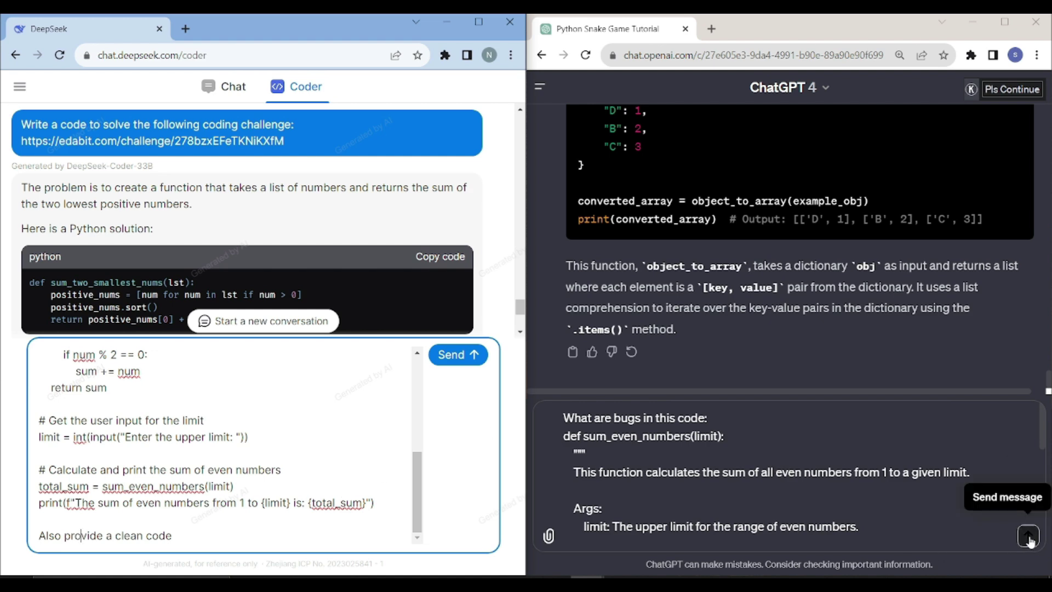
pyautogui.click(1029, 537)
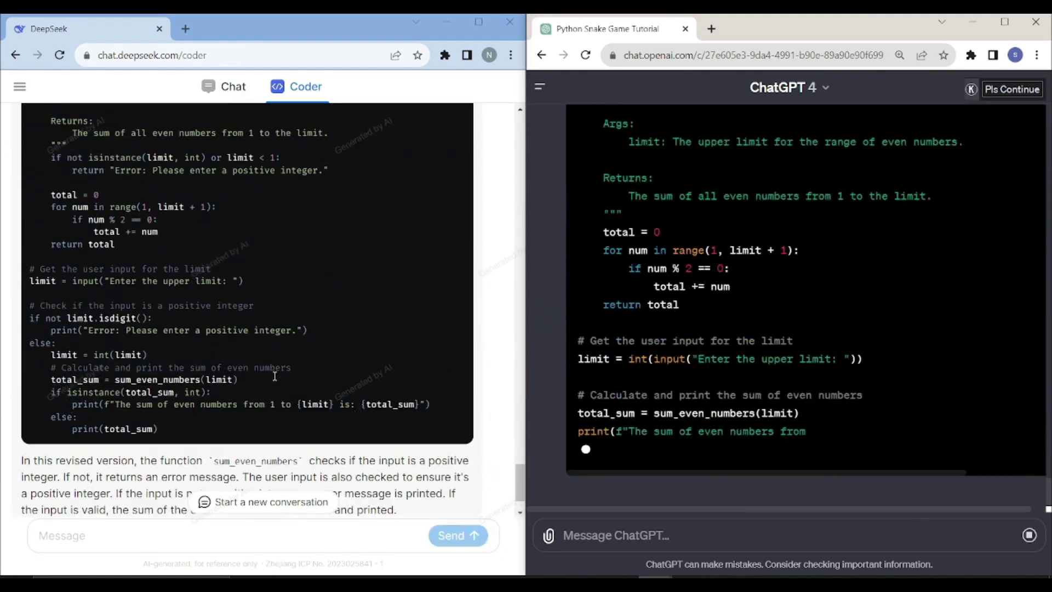
pyautogui.scroll(5, 631, 387)
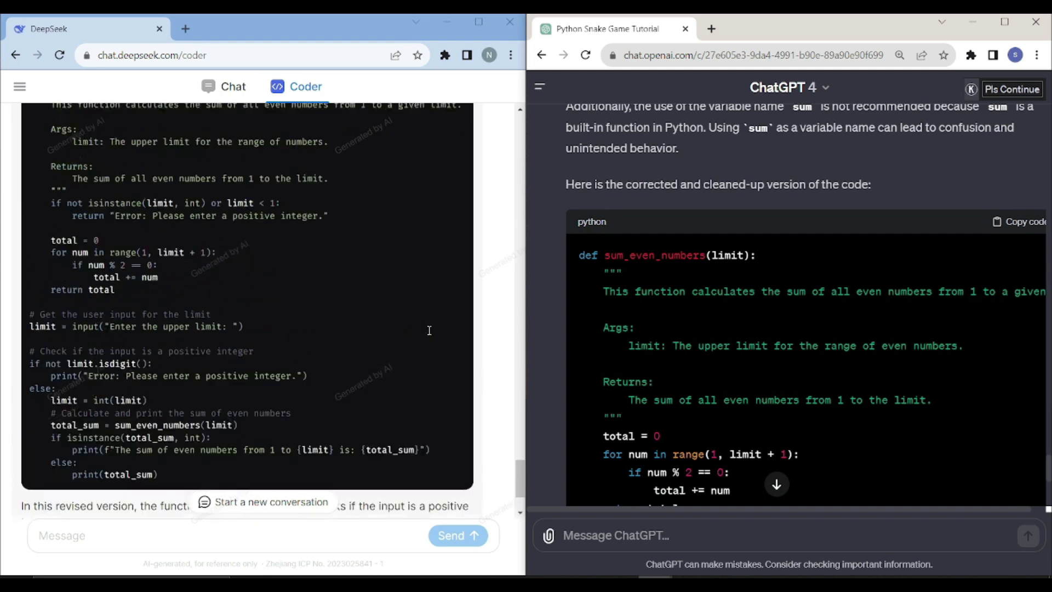
pyautogui.scroll(-6, 672, 347)
pyautogui.scroll(4, 657, 354)
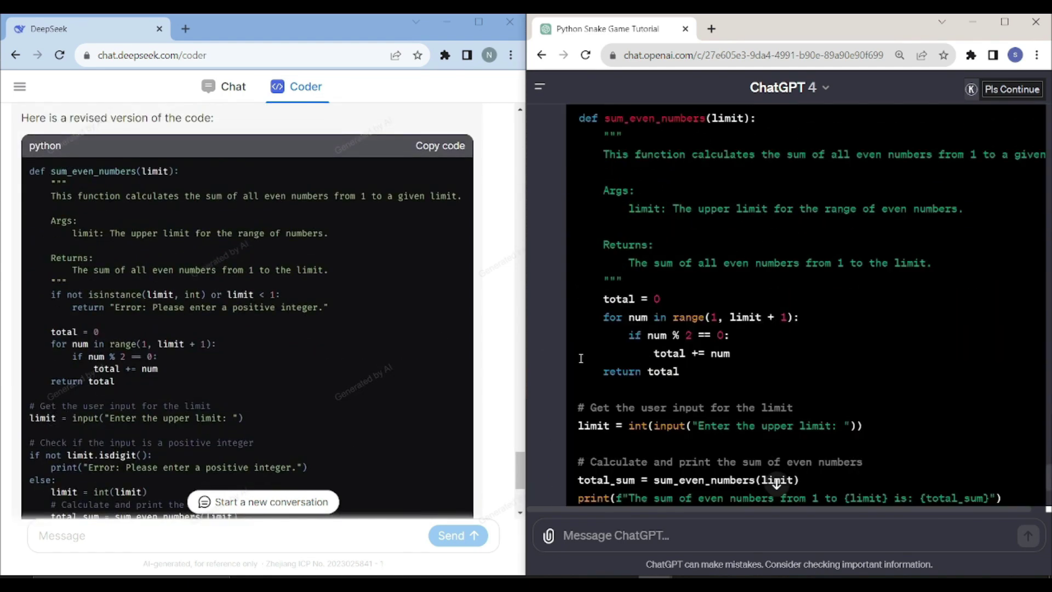
pyautogui.scroll(-3, 322, 366)
pyautogui.scroll(2, 322, 366)
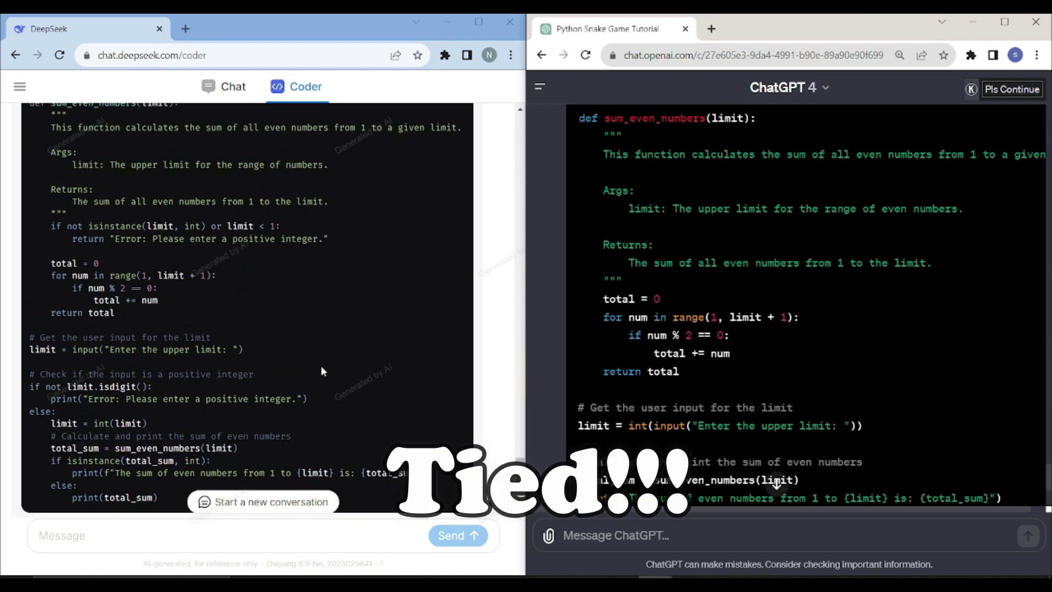
pyautogui.scroll(-3, 320, 365)
pyautogui.scroll(-4, 673, 360)
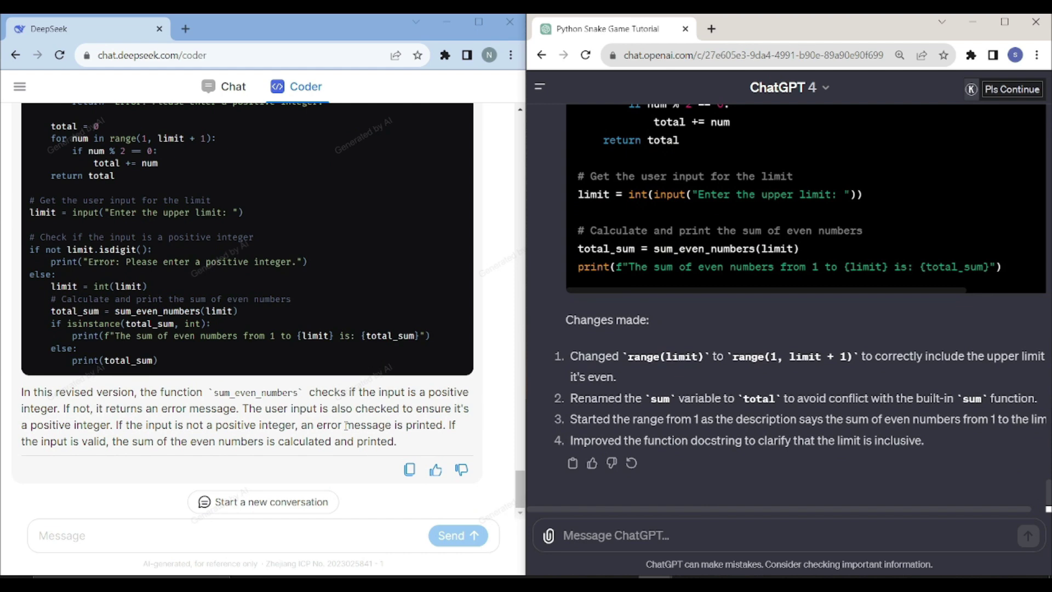
# - Paste the word-frequency task prompt into the DeepSeek and ChatGPT message boxes
pyautogui.click(219, 535)
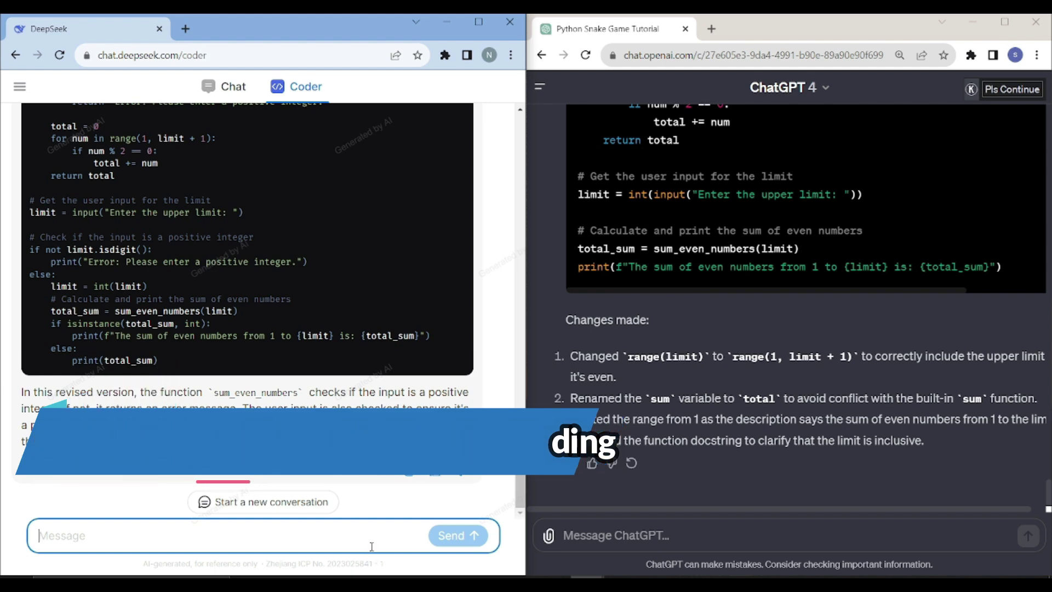
pyautogui.hotkey('ctrl', 'v')
pyautogui.hotkey('alt', 'Tab')
pyautogui.hotkey('ctrl', 'v')
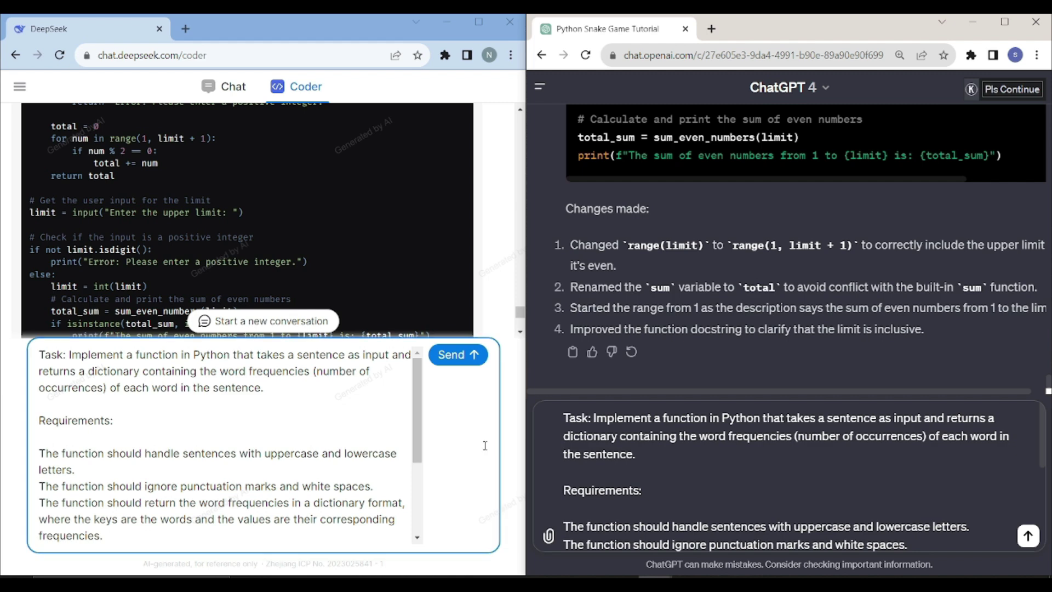
pyautogui.scroll(-3, 578, 456)
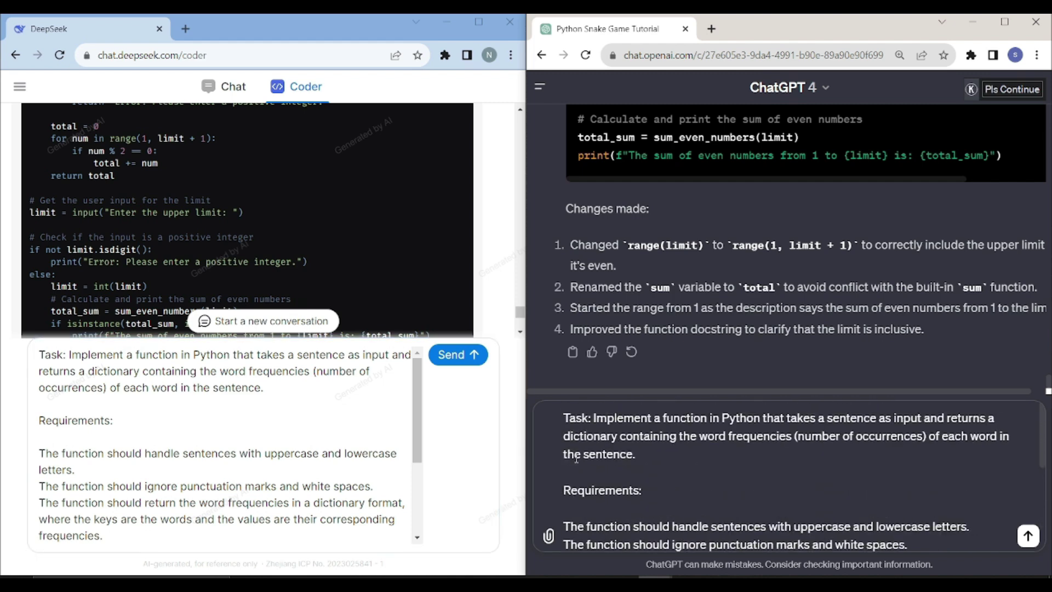
pyautogui.scroll(-4, 569, 498)
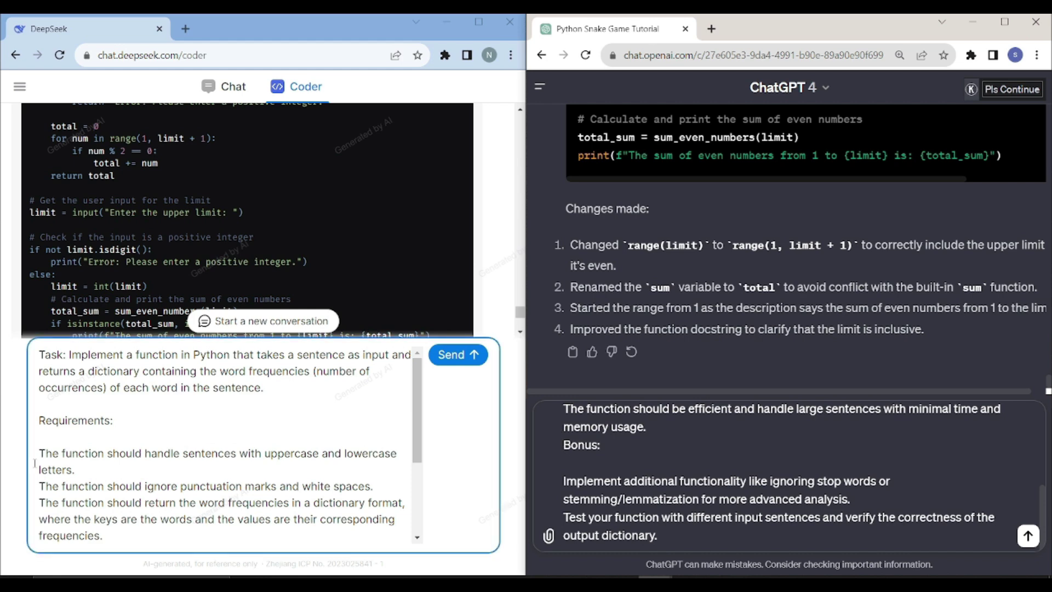
# - Review both pasted prompts and send the word-frequency task to the chatbots
pyautogui.click(606, 460)
pyautogui.scroll(4, 615, 465)
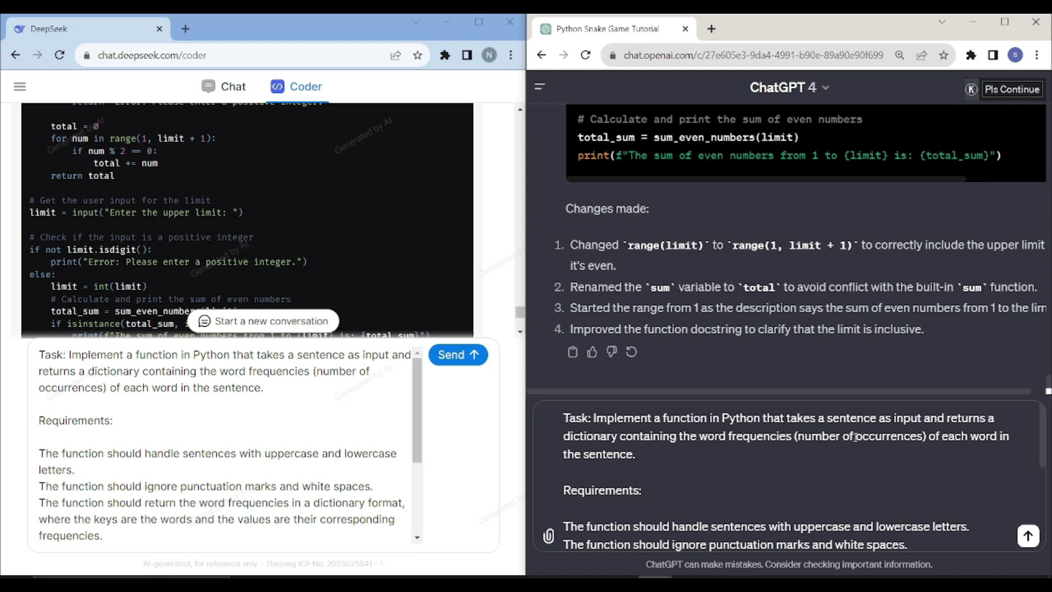
pyautogui.click(341, 469)
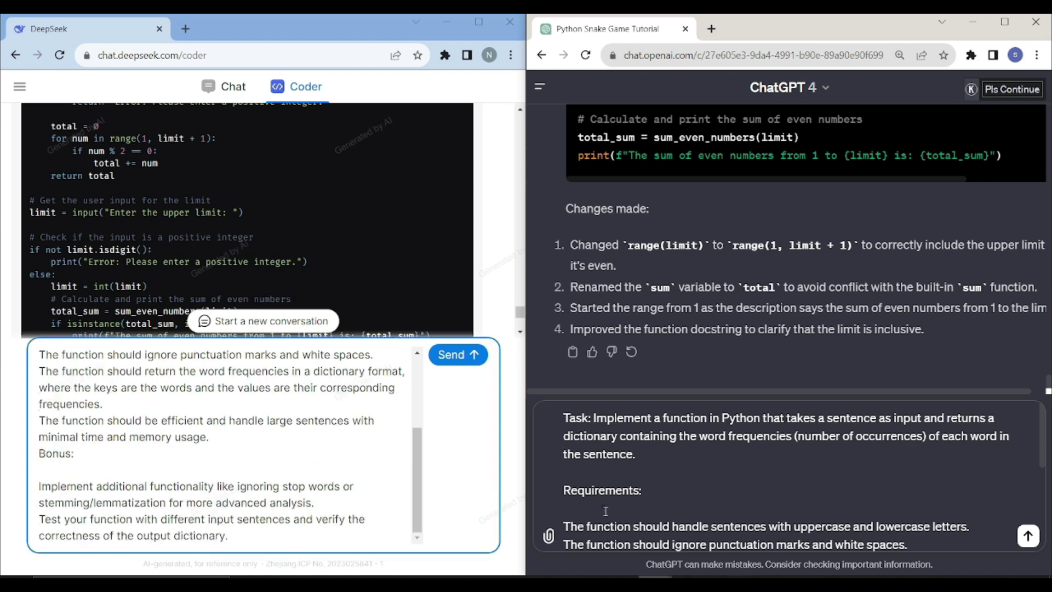
pyautogui.scroll(5, 342, 469)
pyautogui.scroll(-5, 720, 522)
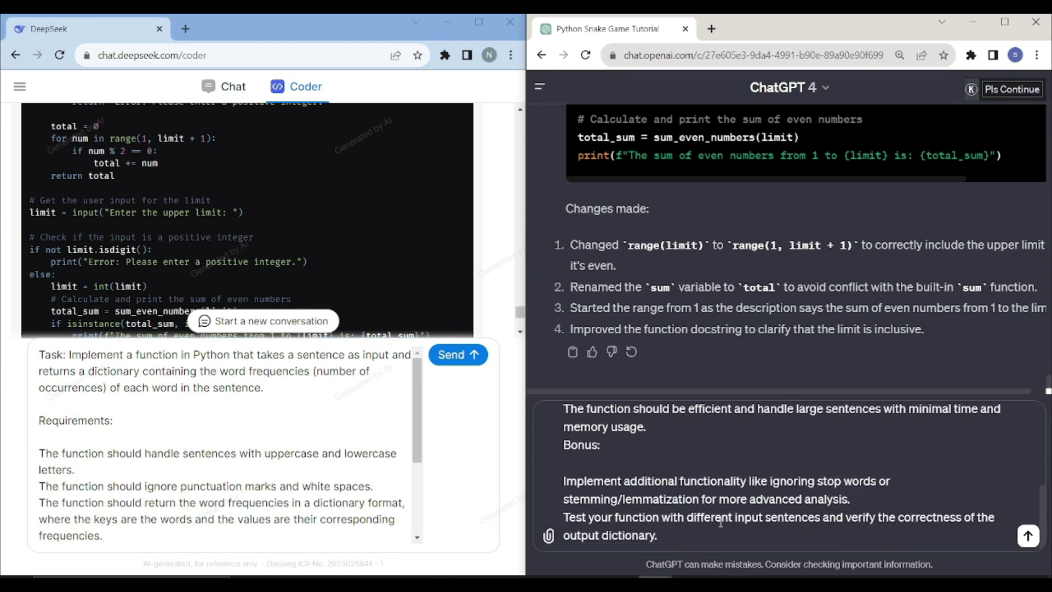
pyautogui.scroll(5, 720, 521)
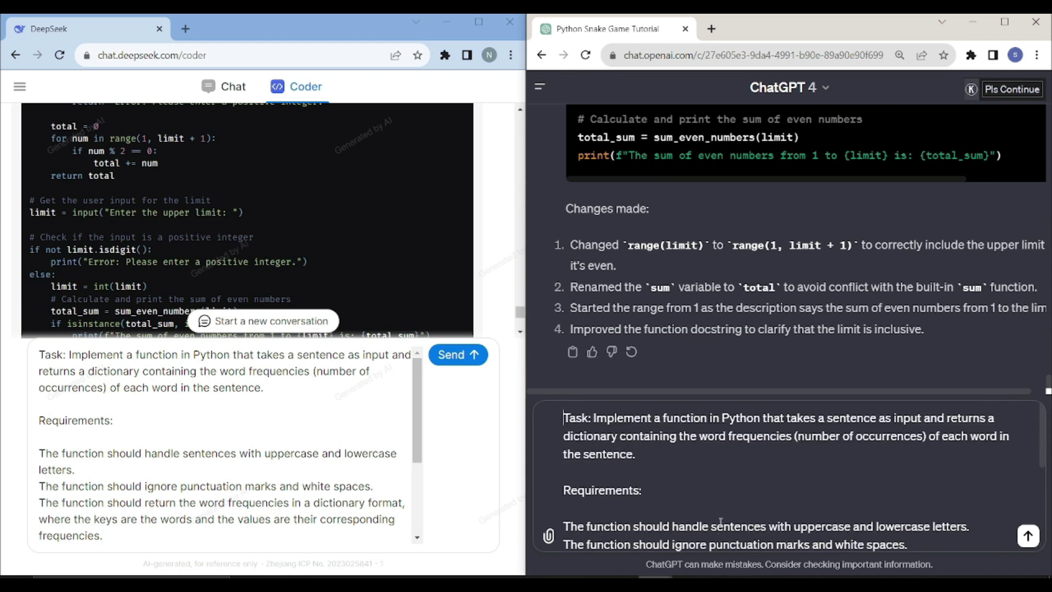
pyautogui.scroll(-5, 720, 522)
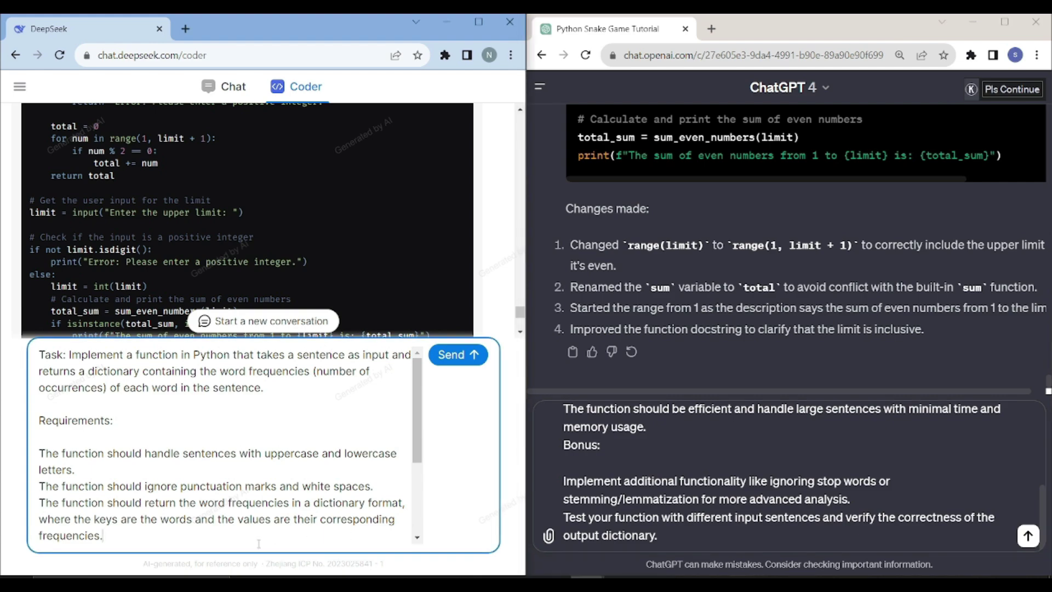
pyautogui.press('Return')
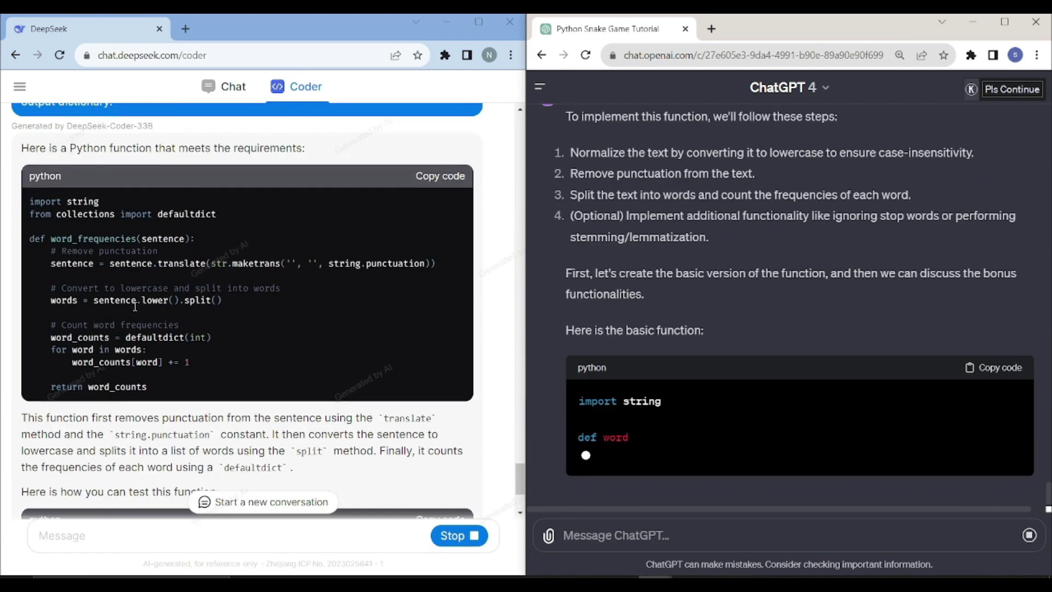
# - Scroll through both word_frequencies answers, including DeepSeek's test example, stopword/stemming bonus and pip install nltk
pyautogui.scroll(5, 585, 379)
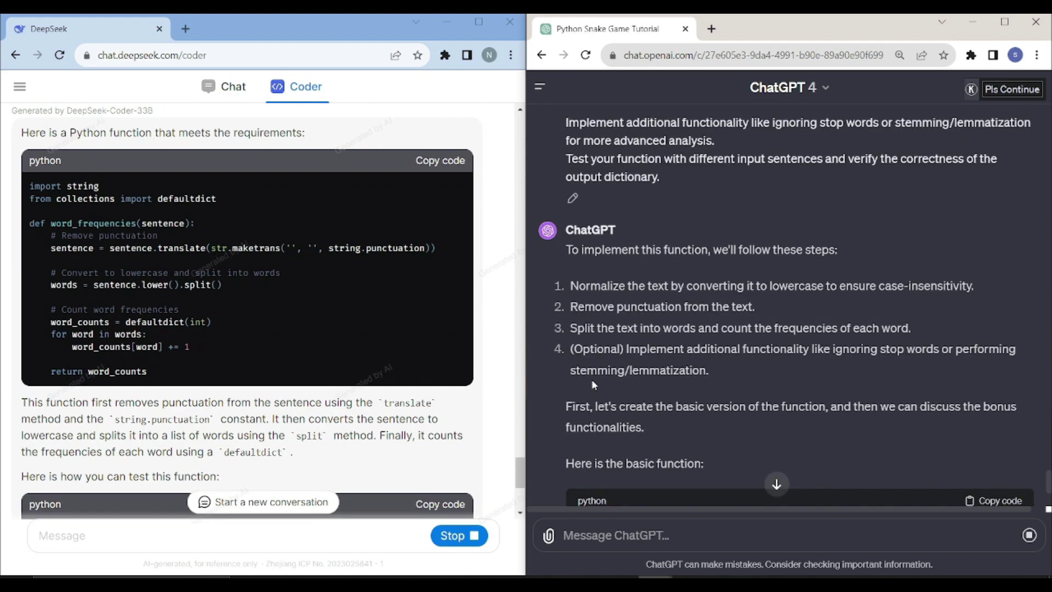
pyautogui.scroll(-3, 587, 369)
pyautogui.scroll(-5, 276, 385)
pyautogui.scroll(6, 254, 406)
pyautogui.scroll(-4, 254, 406)
pyautogui.scroll(-9, 713, 426)
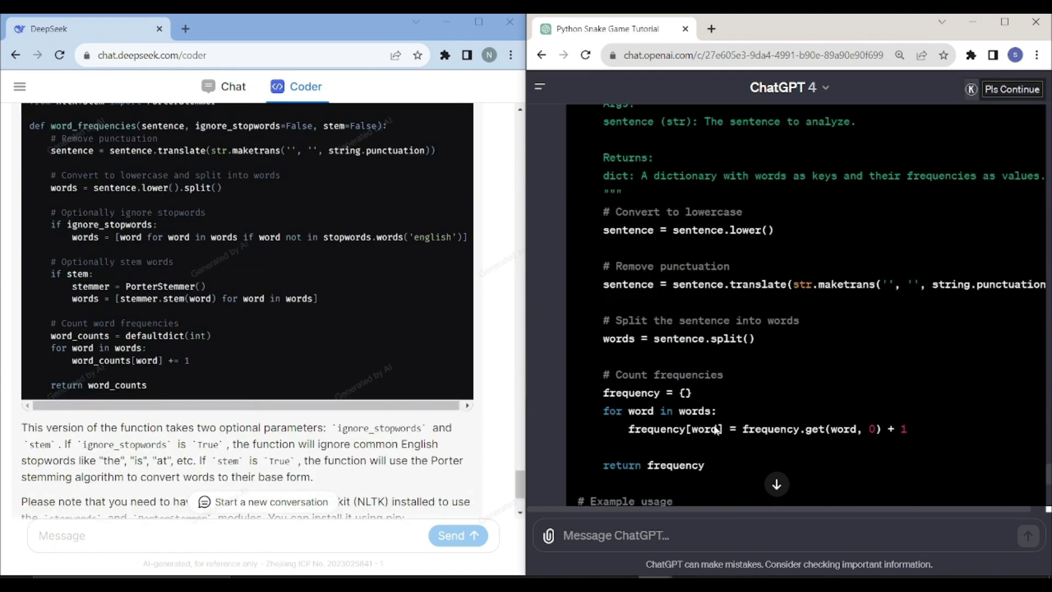
pyautogui.scroll(6, 713, 426)
pyautogui.scroll(15, 199, 344)
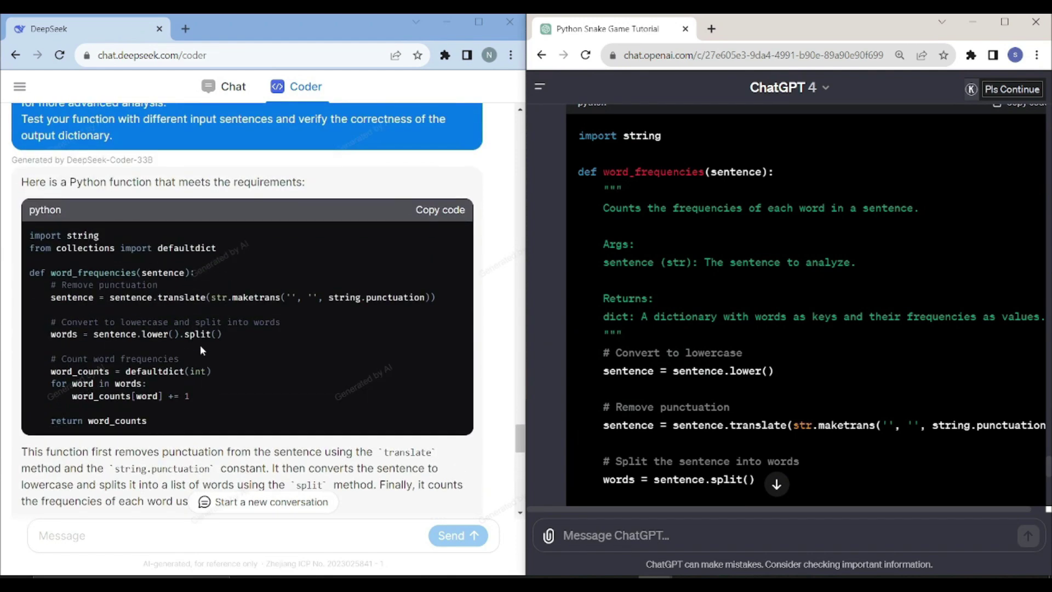
pyautogui.scroll(-2, 200, 344)
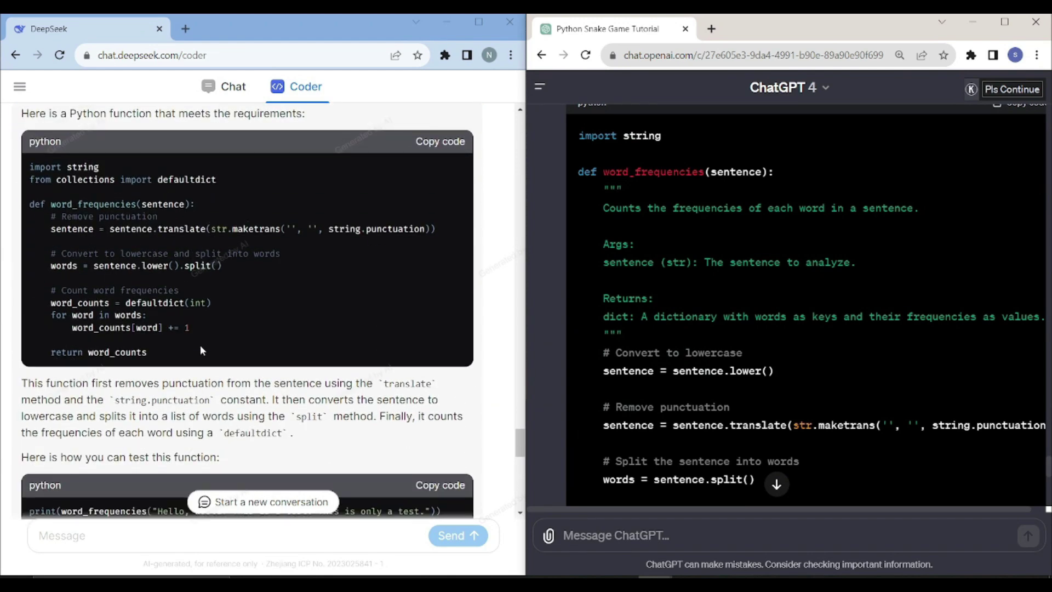
pyautogui.scroll(1, 143, 235)
pyautogui.scroll(-1, 143, 236)
pyautogui.scroll(1, 143, 236)
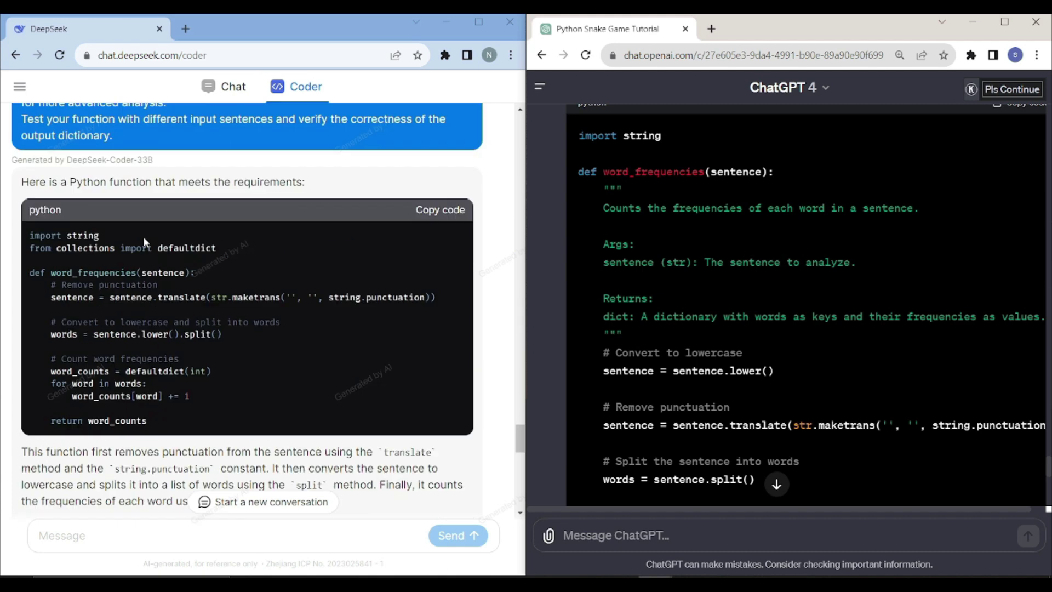
pyautogui.scroll(-5, 143, 236)
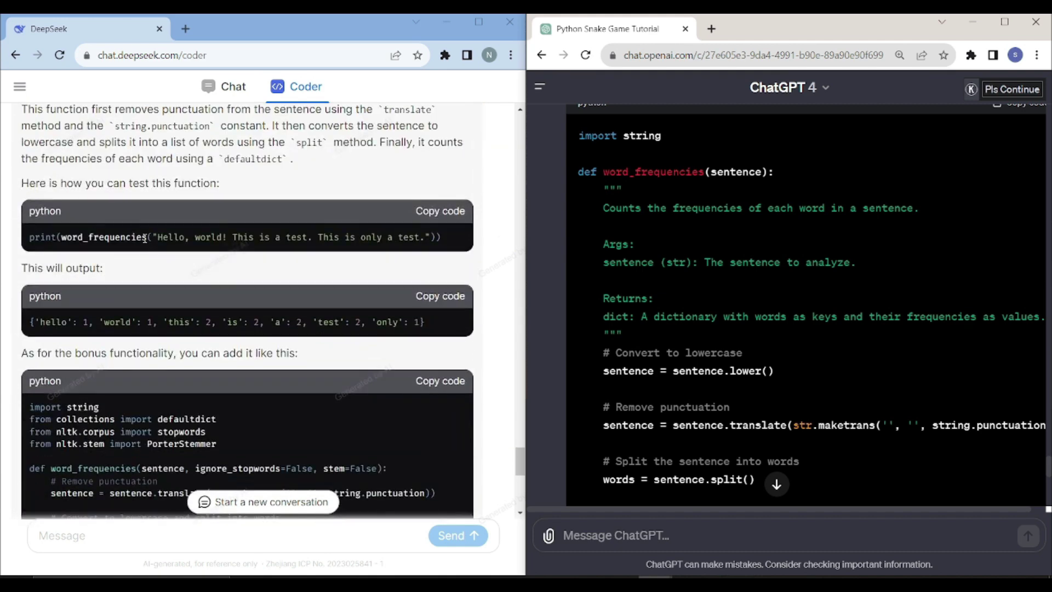
pyautogui.scroll(-1, 145, 238)
pyautogui.scroll(-1, 144, 237)
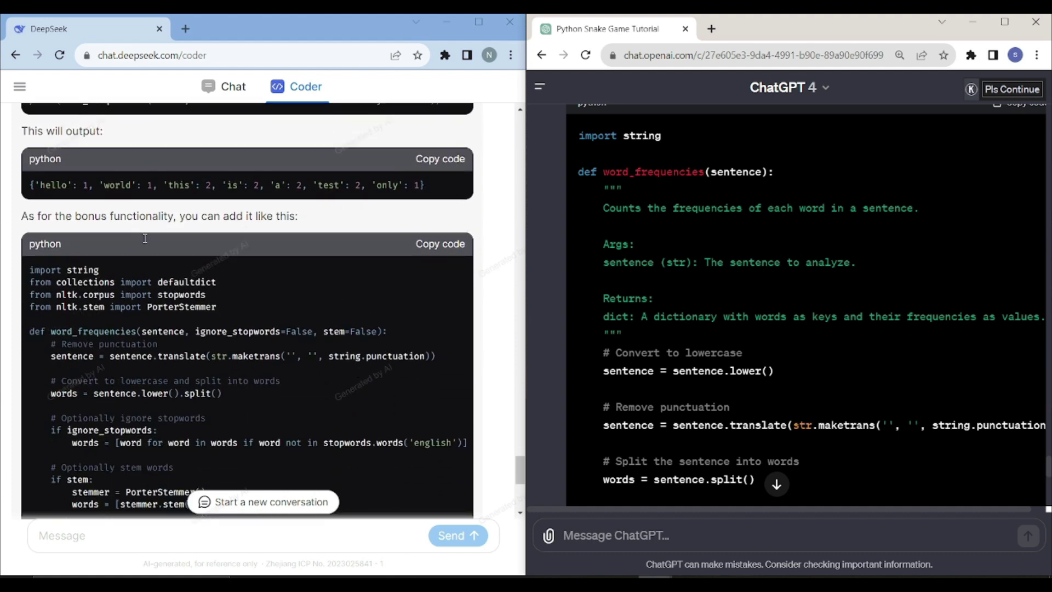
pyautogui.scroll(-4, 145, 238)
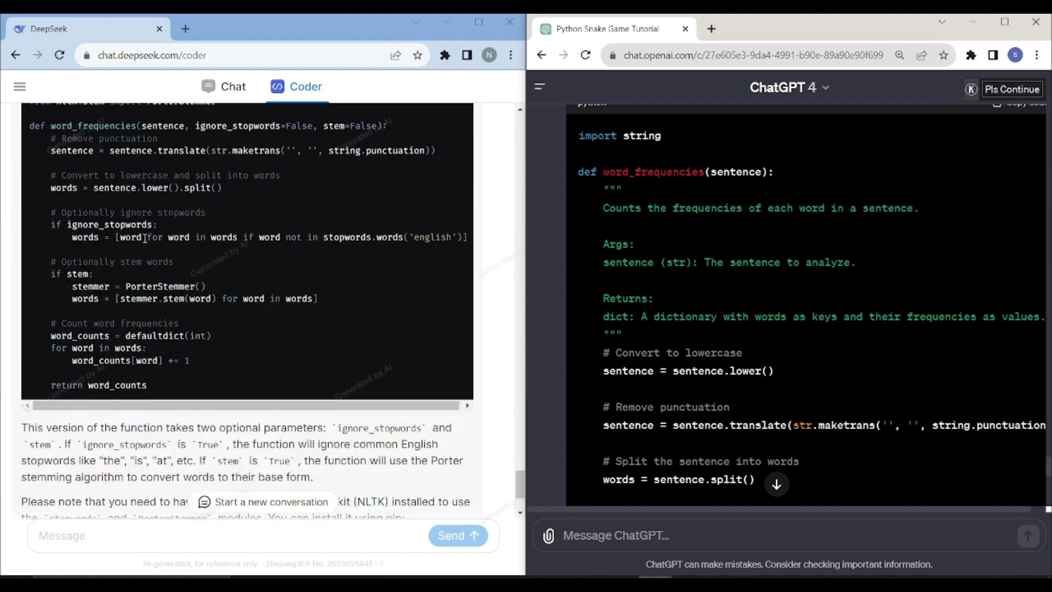
pyautogui.scroll(3, 169, 253)
pyautogui.scroll(-3, 795, 351)
pyautogui.scroll(-6, 794, 347)
pyautogui.scroll(8, 794, 347)
pyautogui.scroll(7, 793, 347)
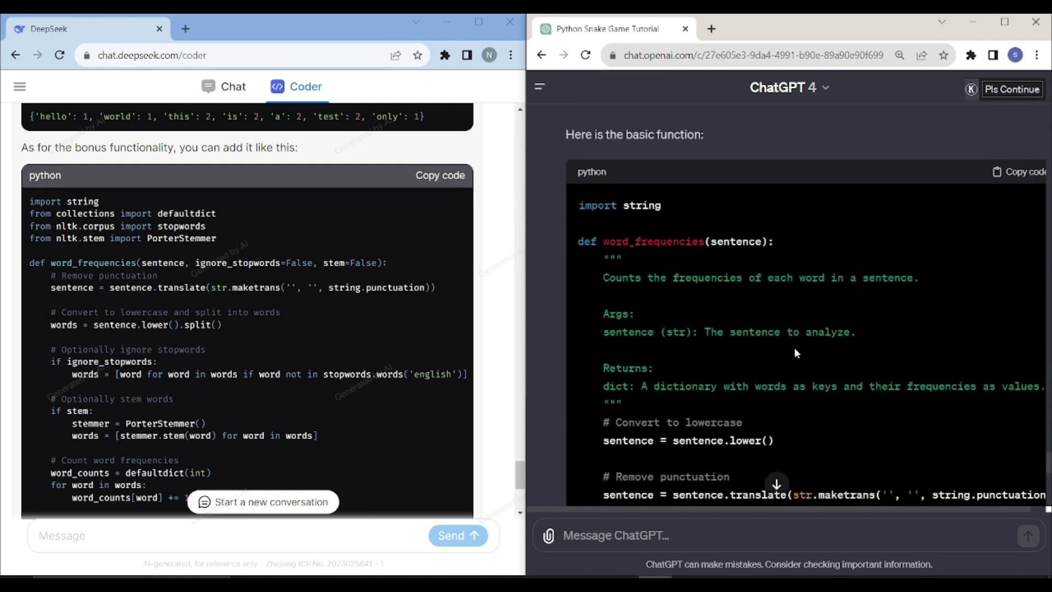
pyautogui.scroll(-9, 733, 367)
pyautogui.scroll(-3, 728, 367)
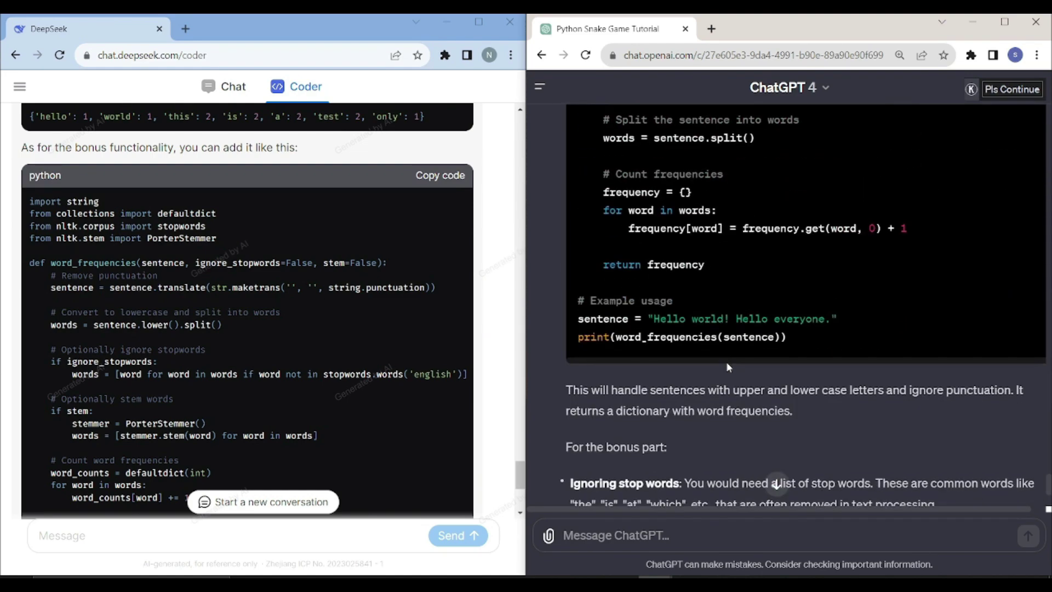
pyautogui.scroll(-4, 728, 367)
pyautogui.scroll(-4, 214, 399)
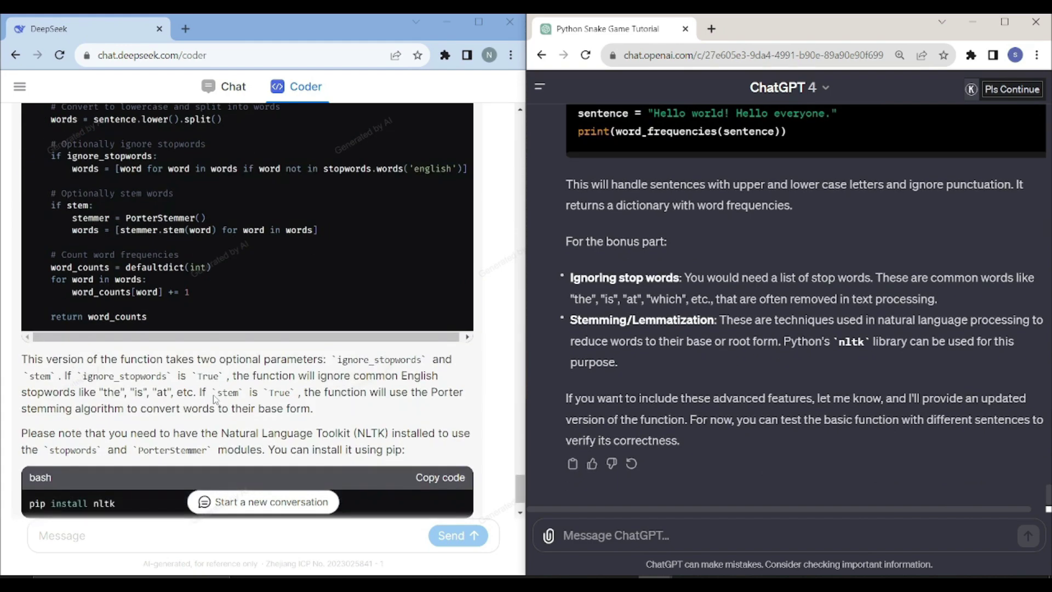
pyautogui.scroll(-1, 214, 399)
pyautogui.scroll(15, 215, 399)
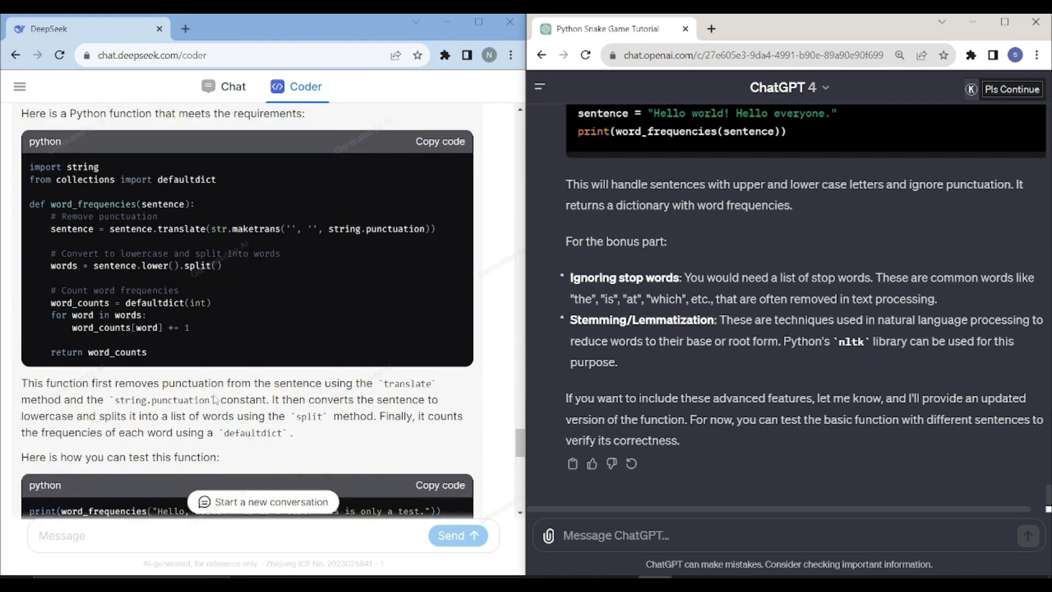
pyautogui.scroll(-11, 213, 394)
pyautogui.scroll(7, 212, 394)
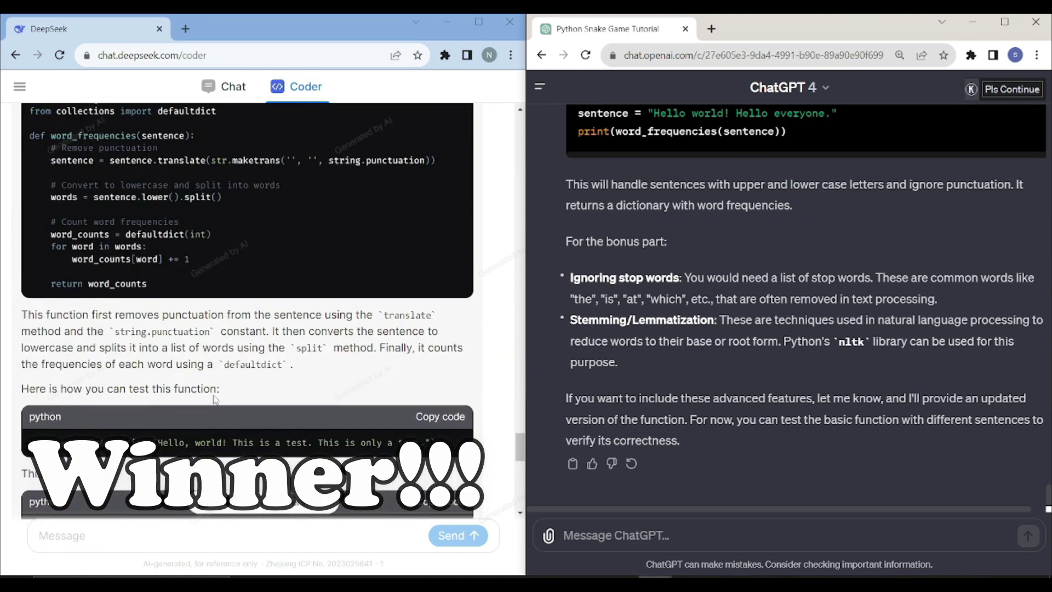
pyautogui.scroll(-10, 214, 397)
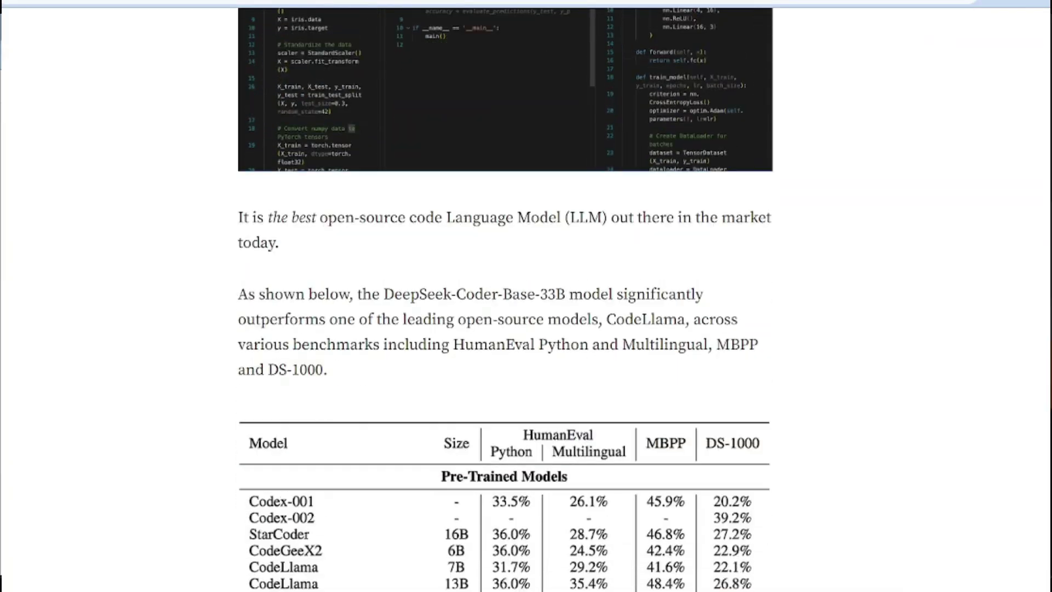
# - Scroll through the Medium article's benchmark table, Model Specs and Supported Programming Languages sections
pyautogui.scroll(-12, 369, 189)
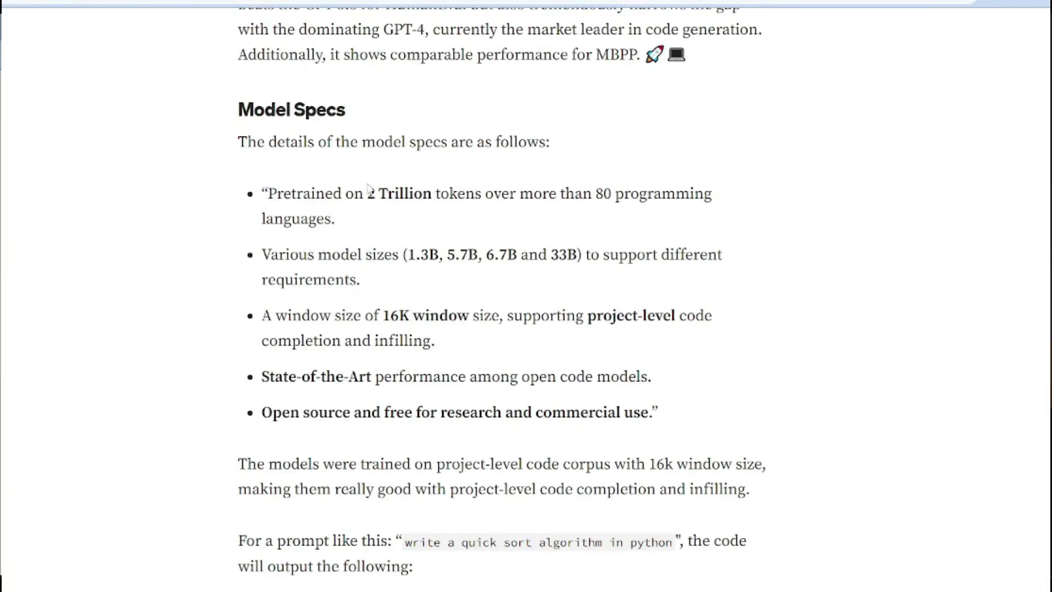
pyautogui.scroll(-15, 986, 442)
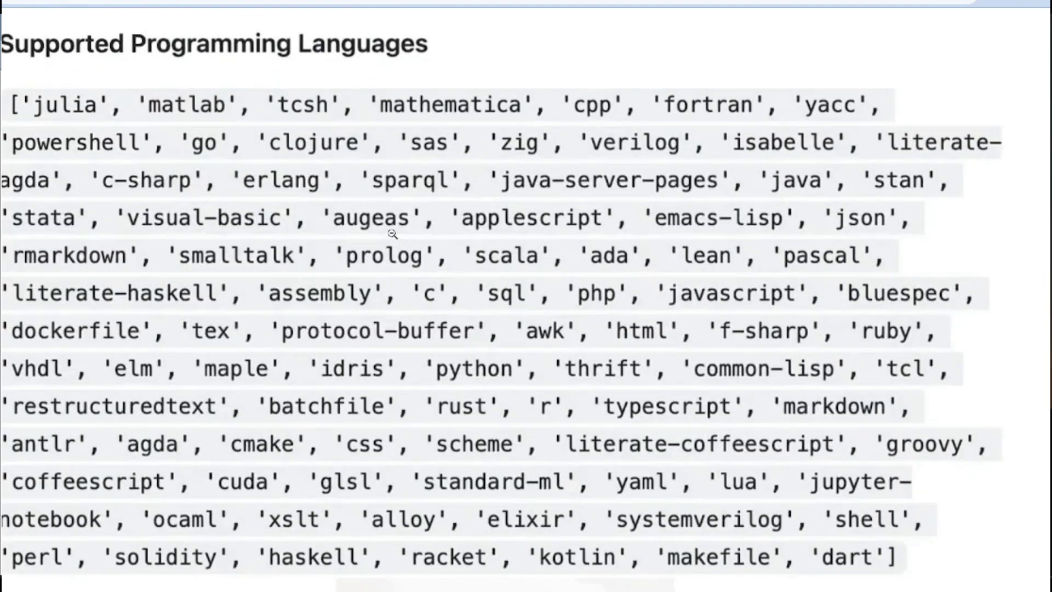
pyautogui.scroll(-12, 674, 306)
pyautogui.scroll(-15, 674, 306)
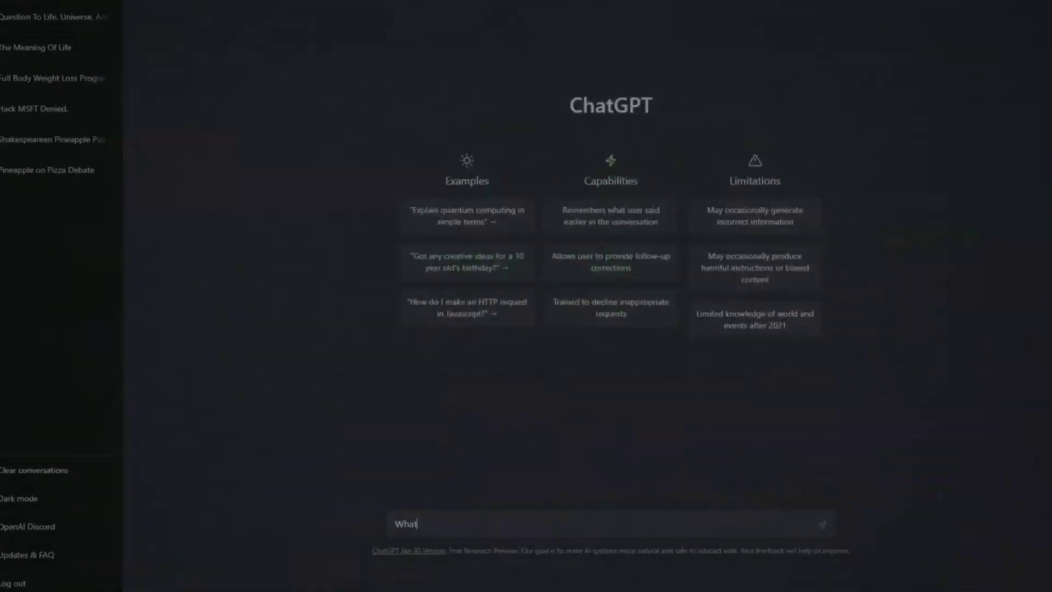
# - Enter the prompt 'What is ChatGPT?' in the ChatGPT message box
pyautogui.write('What is ChatGPT?')
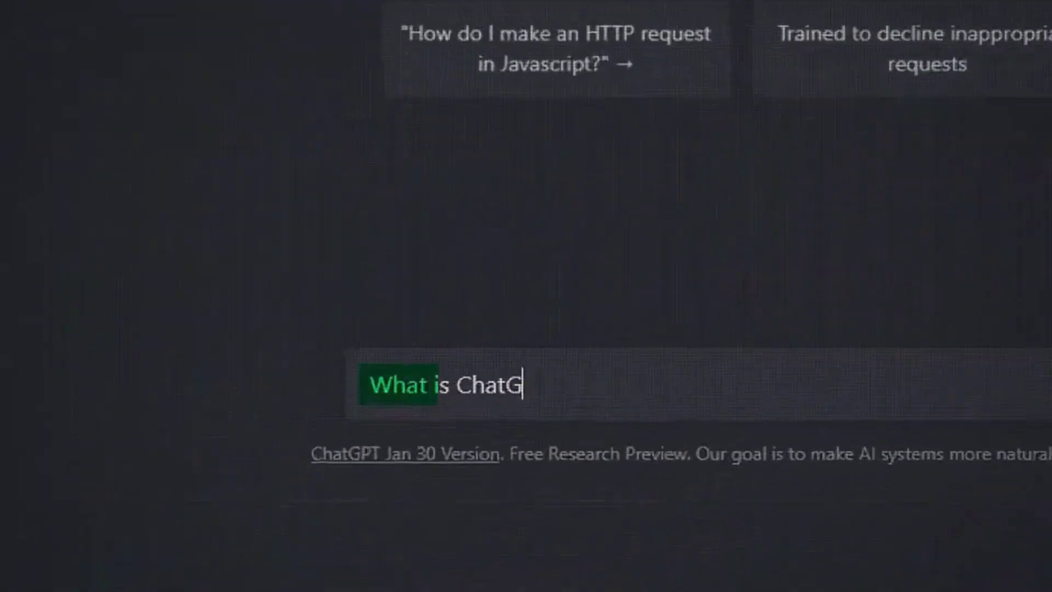